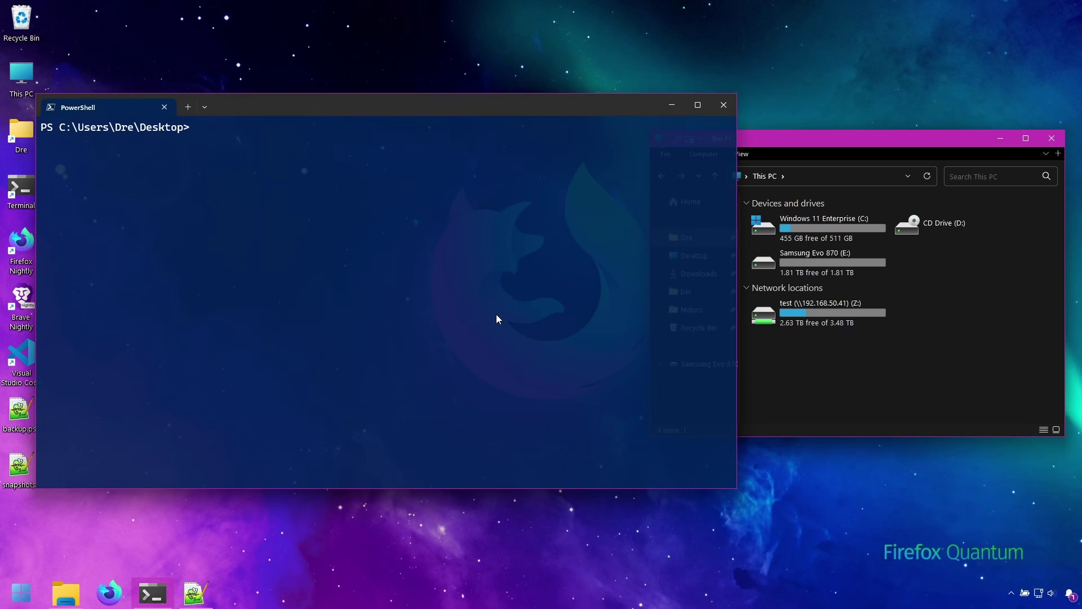
Open the network drive test (Z:) in File Explorer
left_click(857, 370)
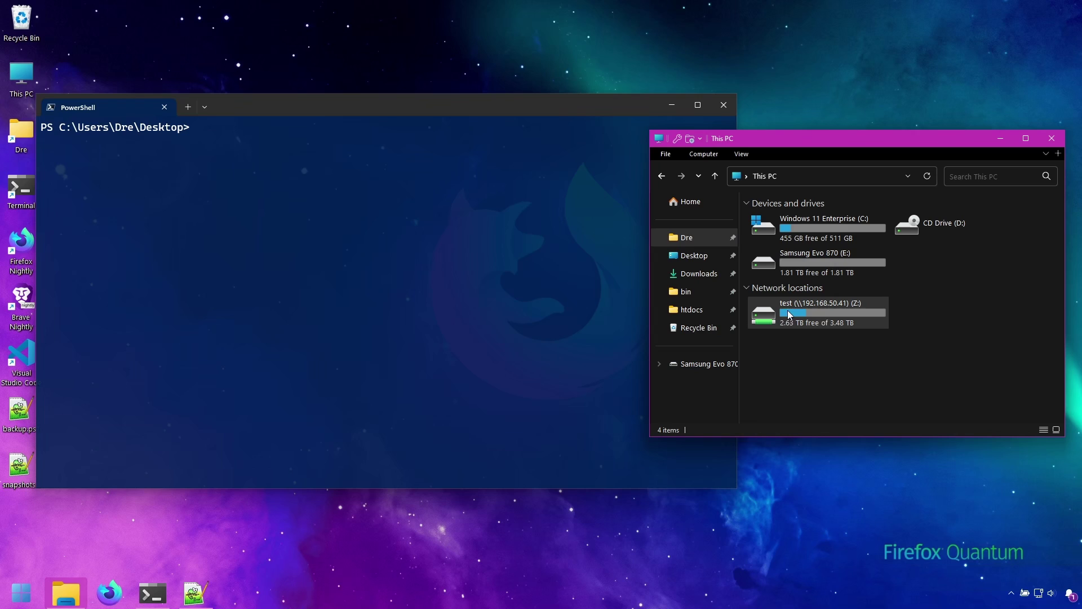
left_click(859, 309)
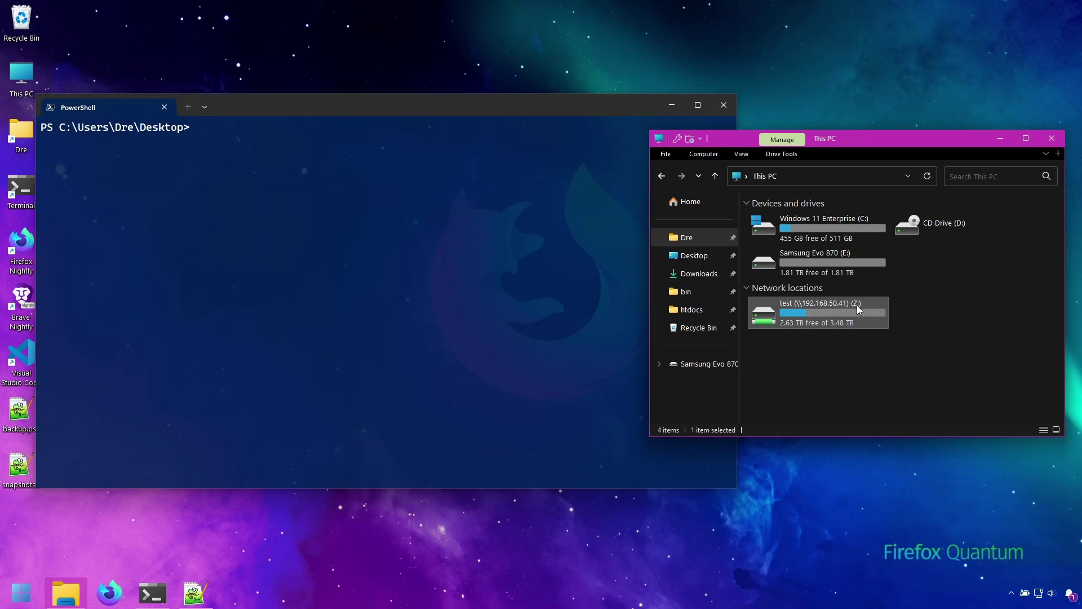
double_click(858, 308)
Initialize a restic repository at Z:\media from the PowerShell terminal
left_click(478, 249)
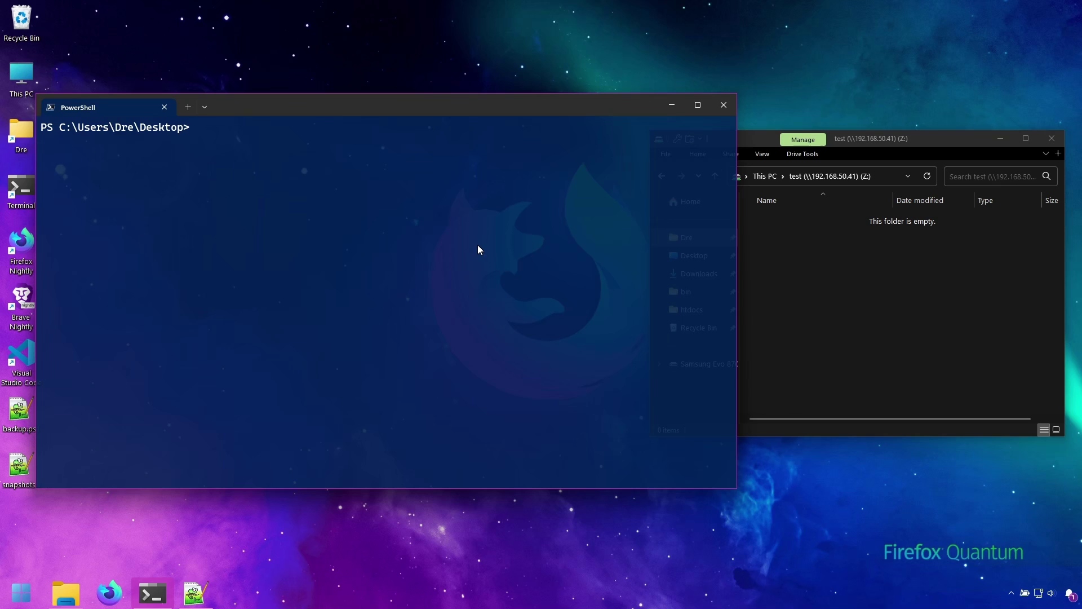
type("restic -r Z:\\")
key("BackSpace")
key("BackSpace")
key("BackSpace")
type("\\\\192.168.50.")
key("BackSpace")
key("BackSpace")
key("BackSpace")
key("BackSpace")
key("BackSpace")
key("BackSpace")
key("BackSpace")
key("BackSpace")
key("BackSpace")
key("BackSpace")
type("dre-nas")
key("BackSpace")
key("BackSpace")
key("BackSpace")
key("BackSpace")
key("BackSpace")
key("BackSpace")
key("BackSpace")
key("BackSpace")
key("BackSpace")
type("Z:\\media init")
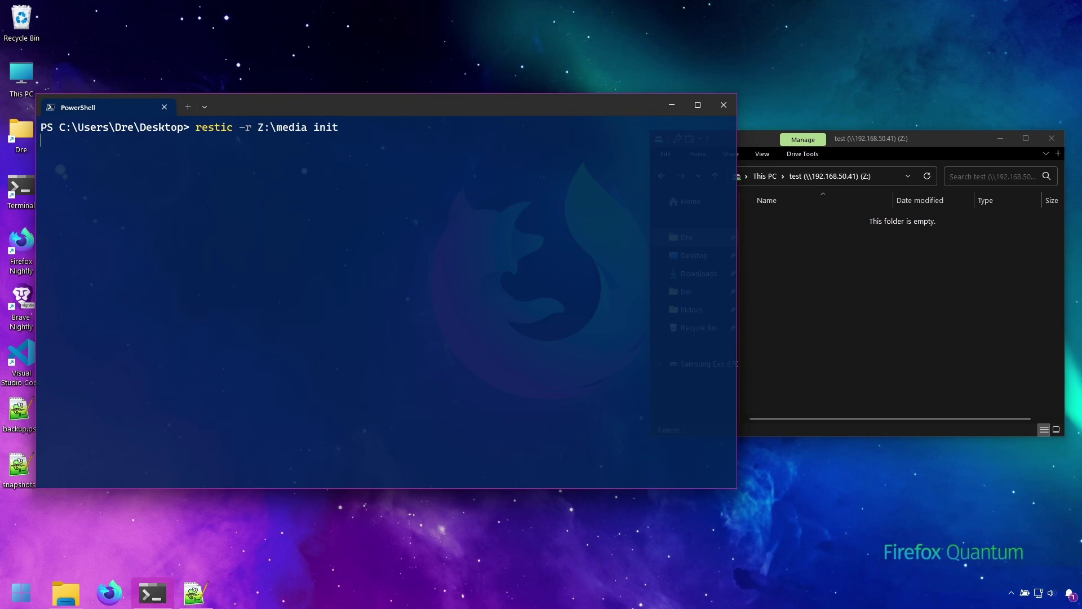
key("Return")
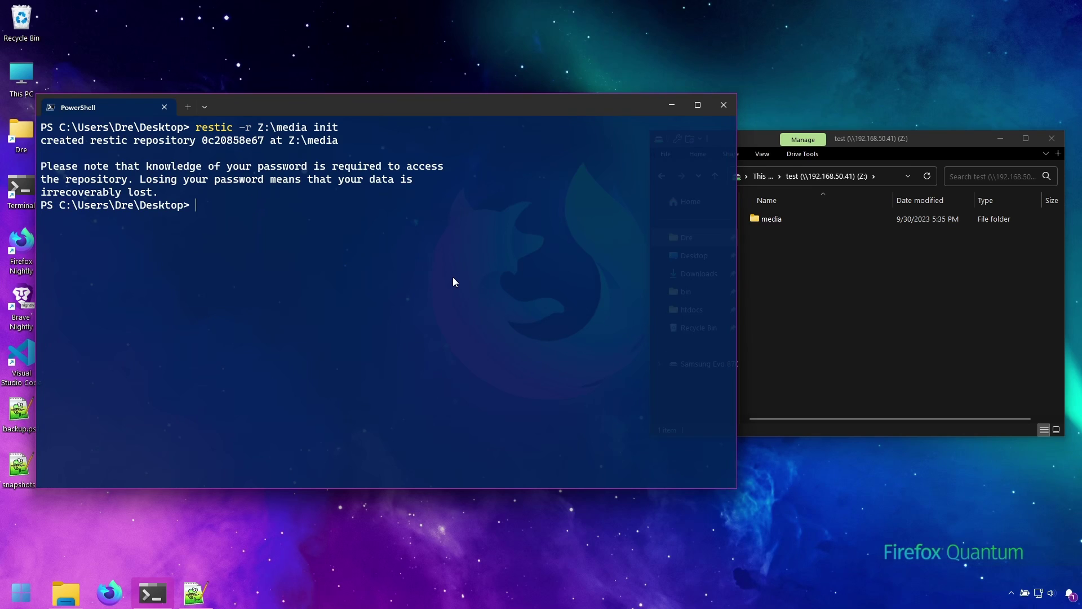
List the snapshots in the restic repository at Z:\media
key("Up")
key("BackSpace")
key("BackSpace")
key("BackSpace")
key("BackSpace")
type("snapshots")
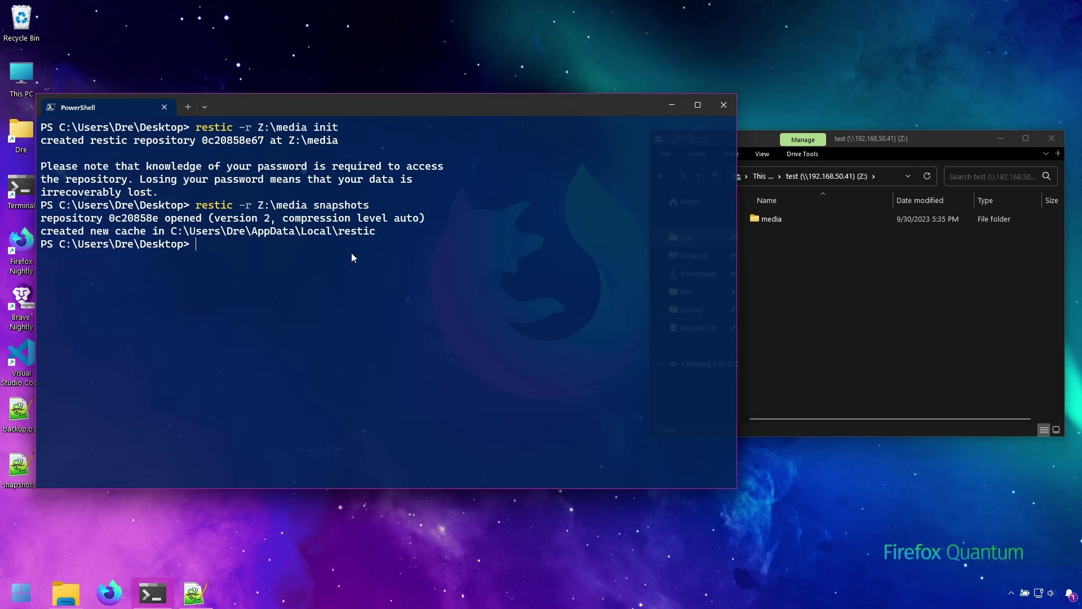
Back up the user profile's documents folder to the Z:\media repository with restic
key("Up")
key("BackSpace")
key("BackSpace")
key("BackSpace")
key("BackSpace")
key("BackSpace")
key("BackSpace")
key("BackSpace")
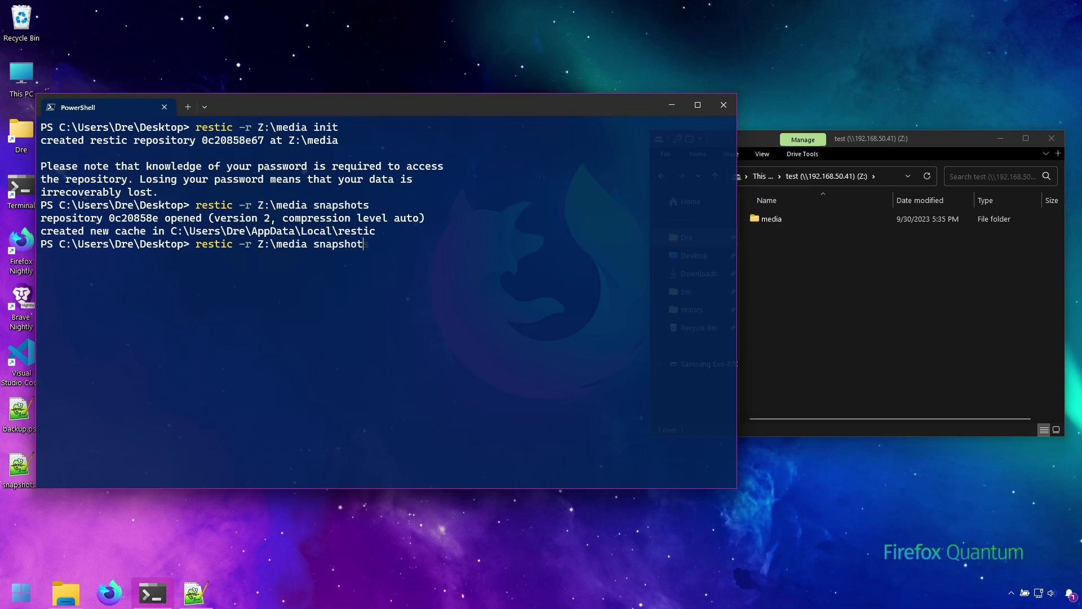
key("BackSpace")
key("BackSpace")
type("backup C:/users/dre/documents")
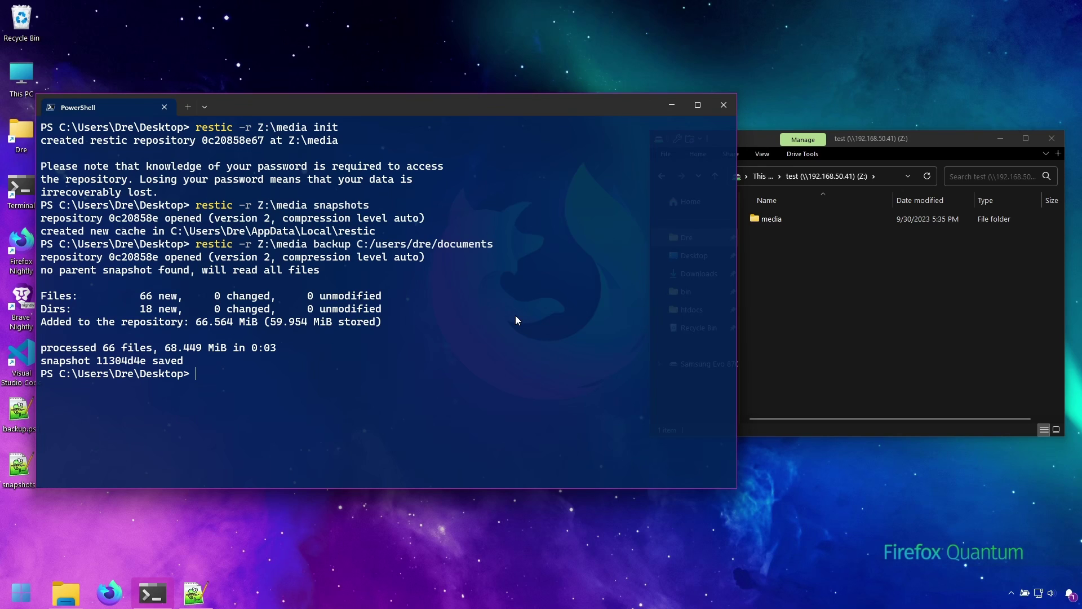
Run the restic snapshots command on Z:\media again to check the documents backup
key("Up")
key("Up")
key("Up")
key("Down")
key("Return")
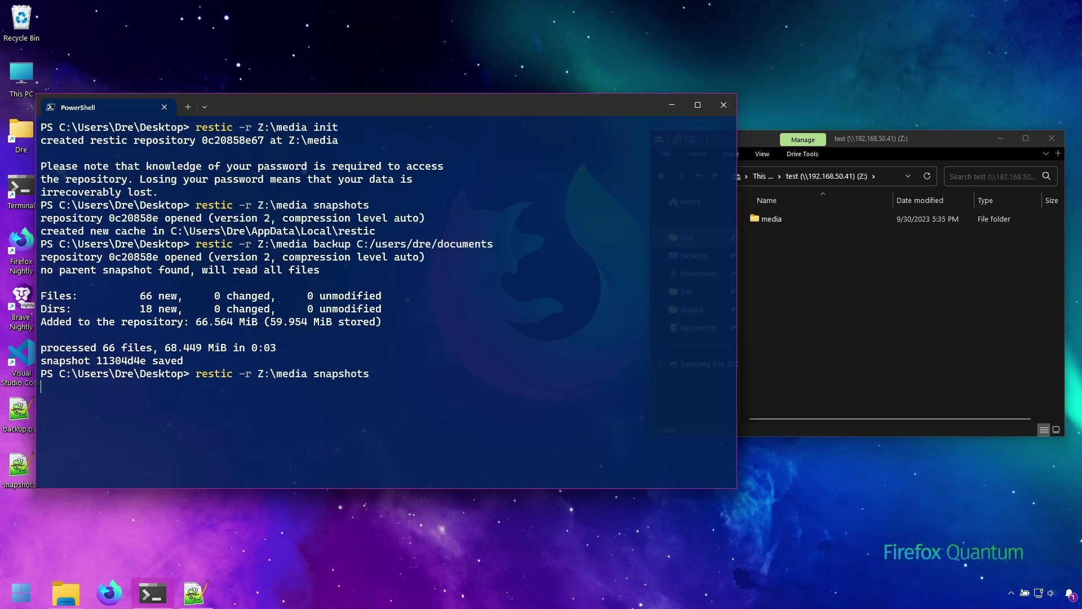
List the files in the latest Z:\media snapshot with restic ls latest and look through the listing
key("Up")
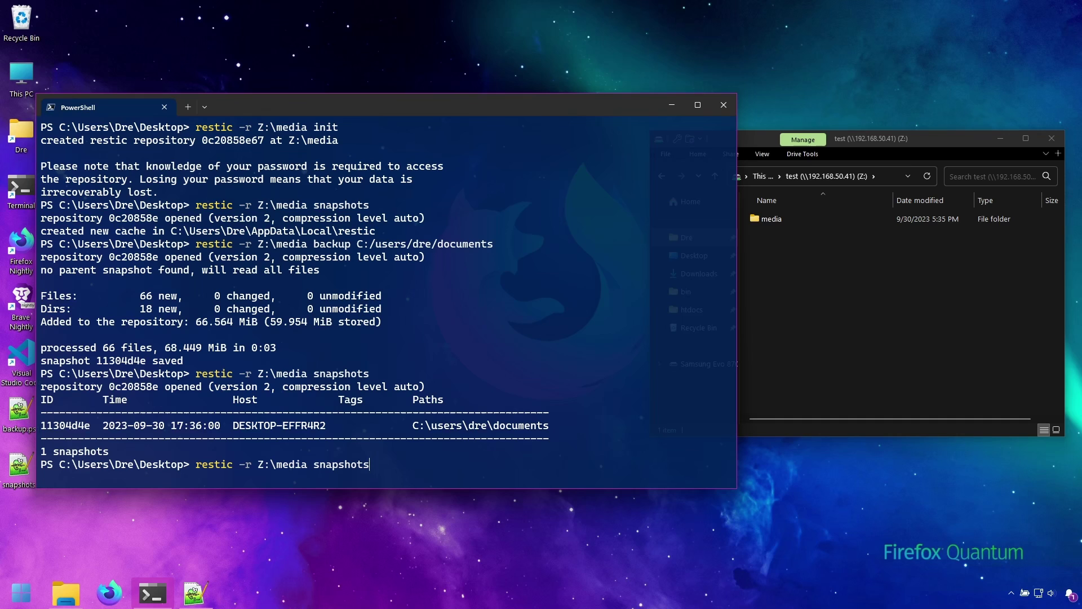
key("BackSpace")
key("BackSpace")
key("BackSpace")
key("BackSpace")
key("BackSpace")
key("BackSpace")
key("BackSpace")
key("BackSpace")
key("BackSpace")
type("ls latest")
key("Return")
scroll(374, 244, "up", 20)
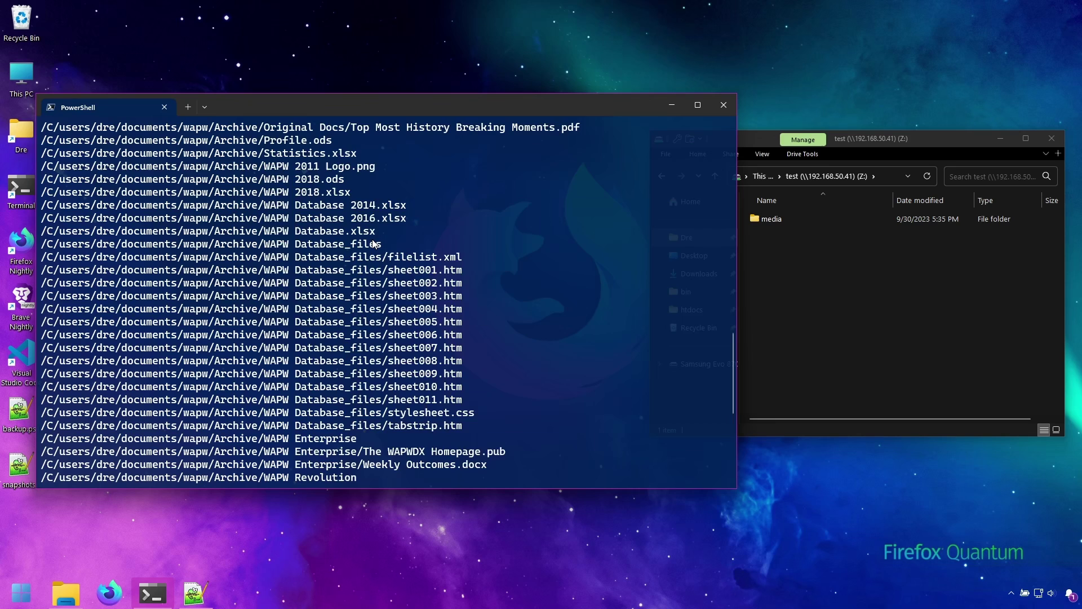
scroll(264, 305, "down", 2)
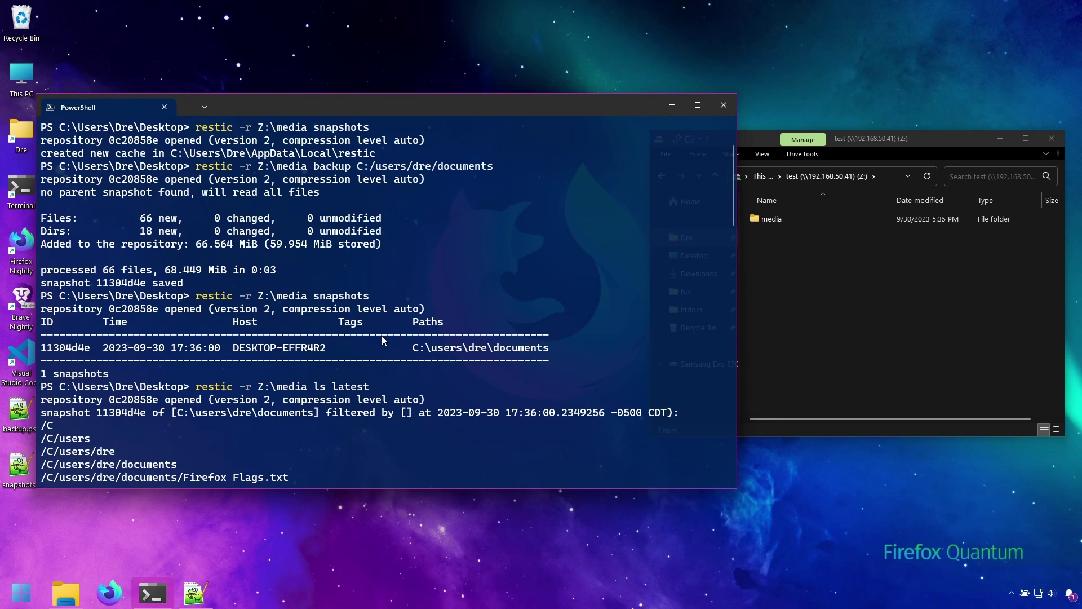
Clear the terminal and extend the previous documents backup command with the user profile's videos folder
key("ctrl+l")
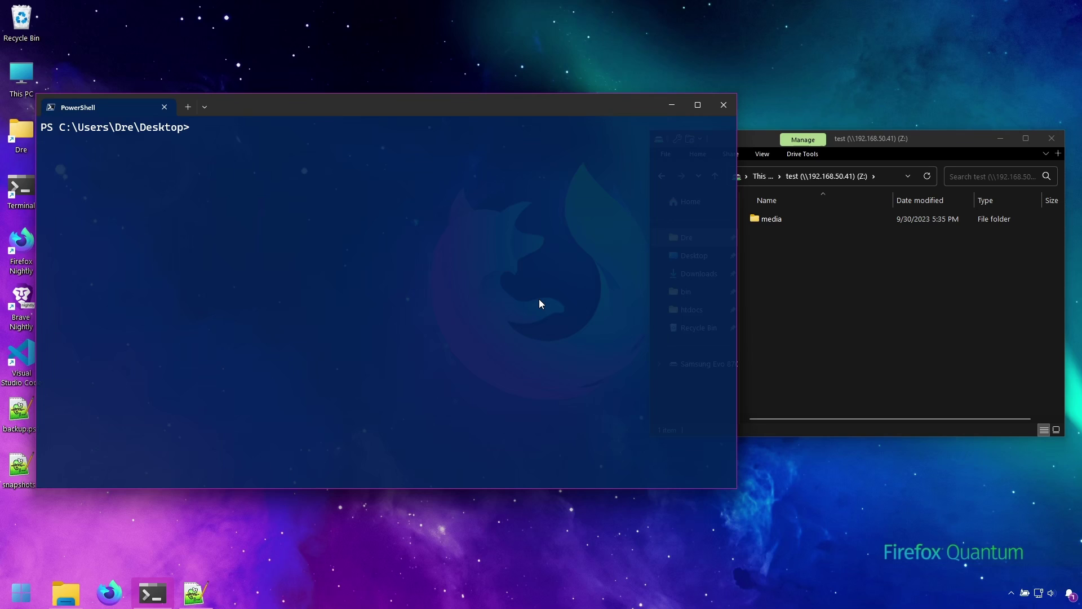
type("cls")
key("Up")
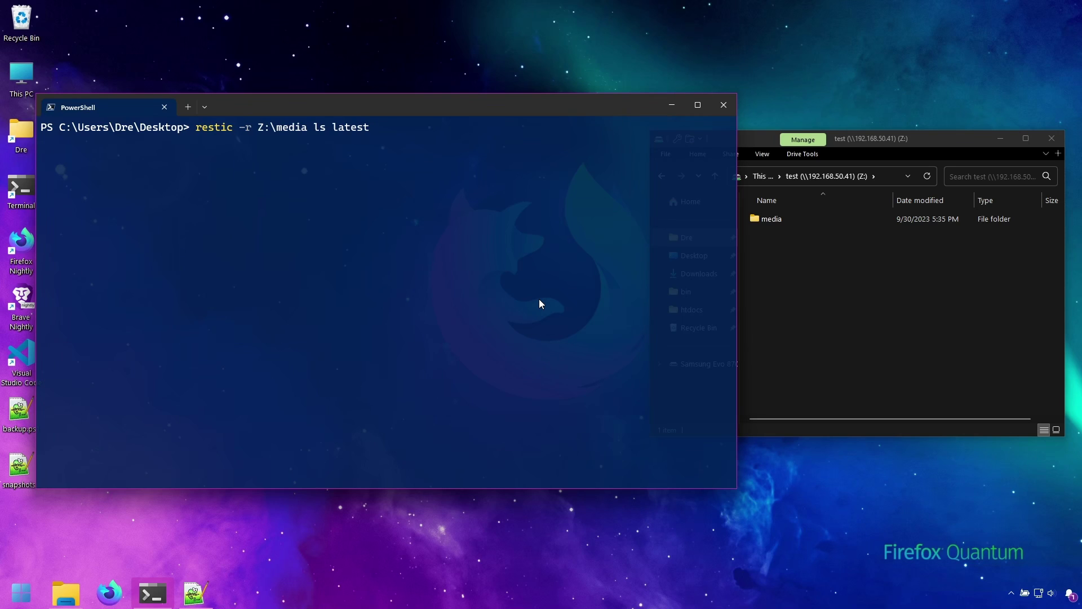
key("Up")
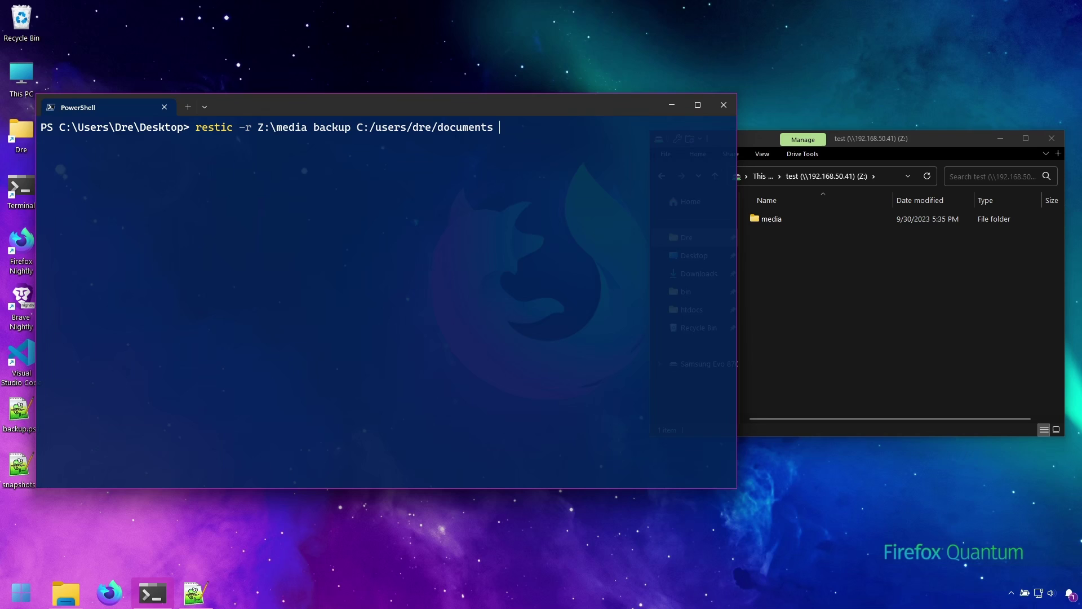
type("C:/users/dre/documents")
key("BackSpace")
key("BackSpace")
key("BackSpace")
key("BackSpace")
key("BackSpace")
key("BackSpace")
key("BackSpace")
key("BackSpace")
key("BackSpace")
type("videos")
Maximize the terminal, add the music folder and --read-concurrency 5 to the backup command, and run it
double_click(444, 106)
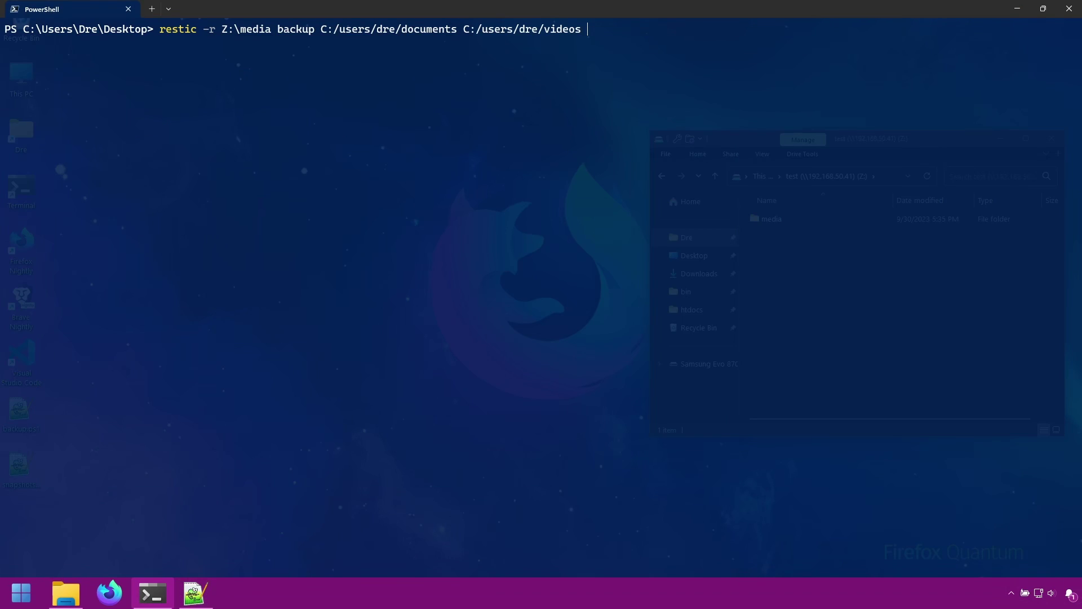
type("C:/users/dre/documents")
key("BackSpace")
key("BackSpace")
key("BackSpace")
key("BackSpace")
key("BackSpace")
key("BackSpace")
key("BackSpace")
key("BackSpace")
key("BackSpace")
type("music --read")
key("Tab")
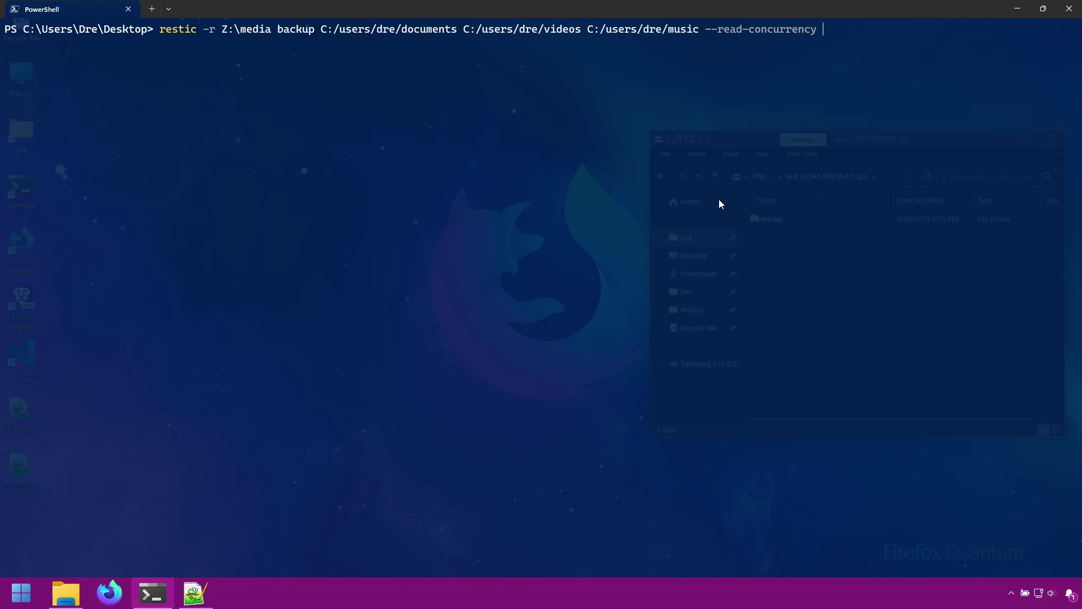
type("5")
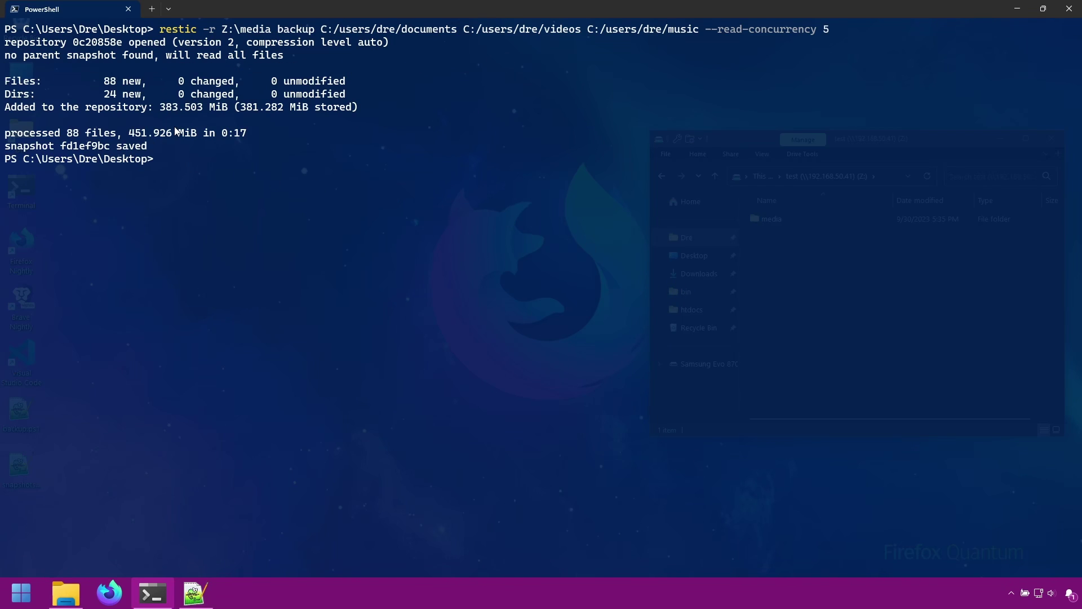
List the Z:\media snapshots to check the backup of documents, videos and music
type("restic -r Z:\\media snapshots")
key("Right")
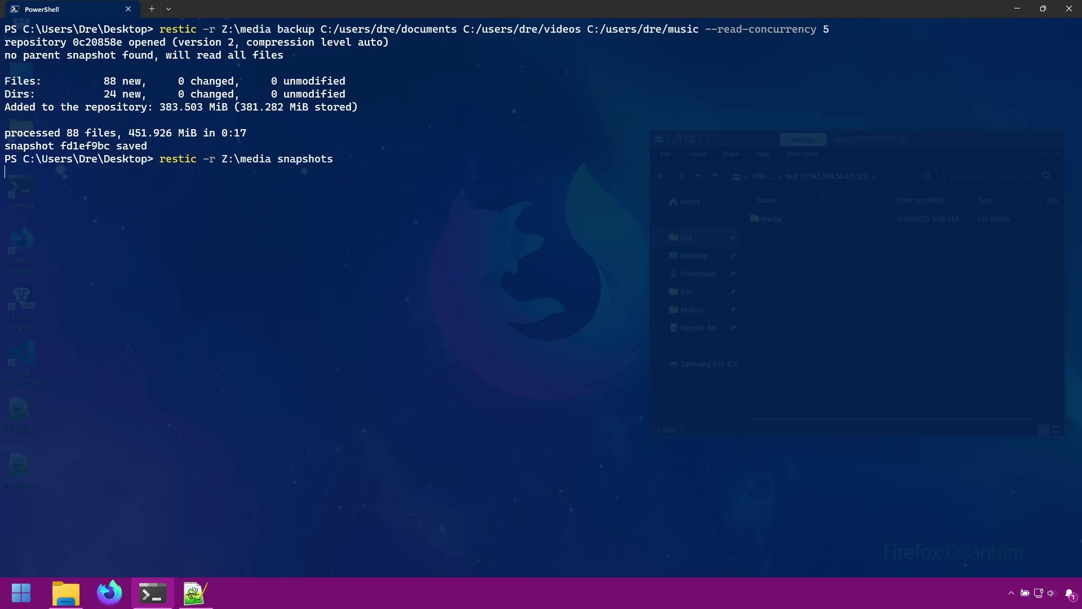
key("Return")
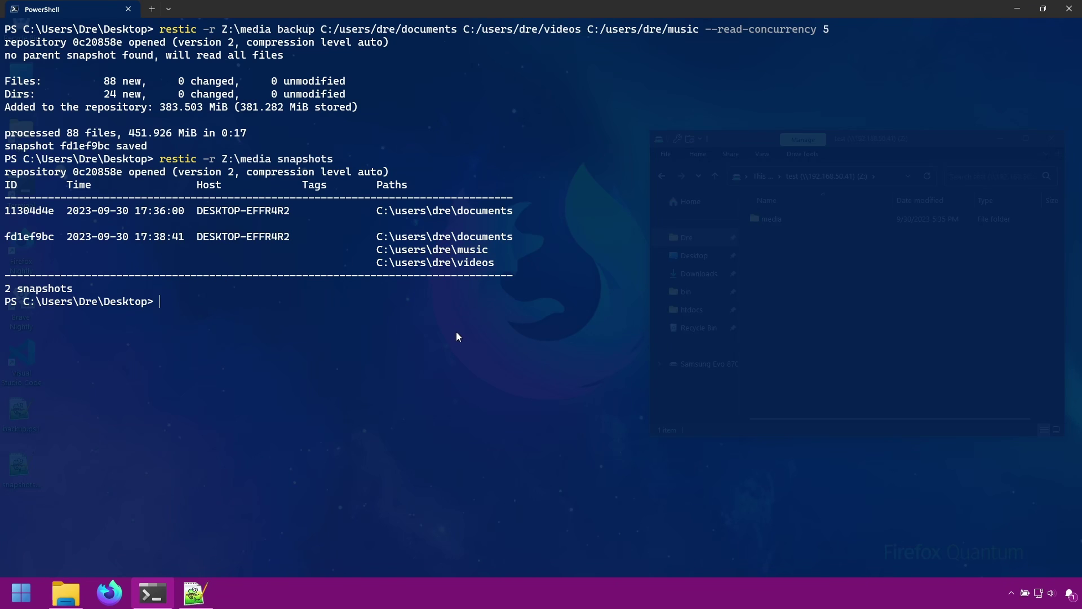
Clear the terminal and restore only the music folder from the latest Z:\media snapshot into a desktop folder named restored
key("ctrl+l")
type("restic -r Z:\\media")
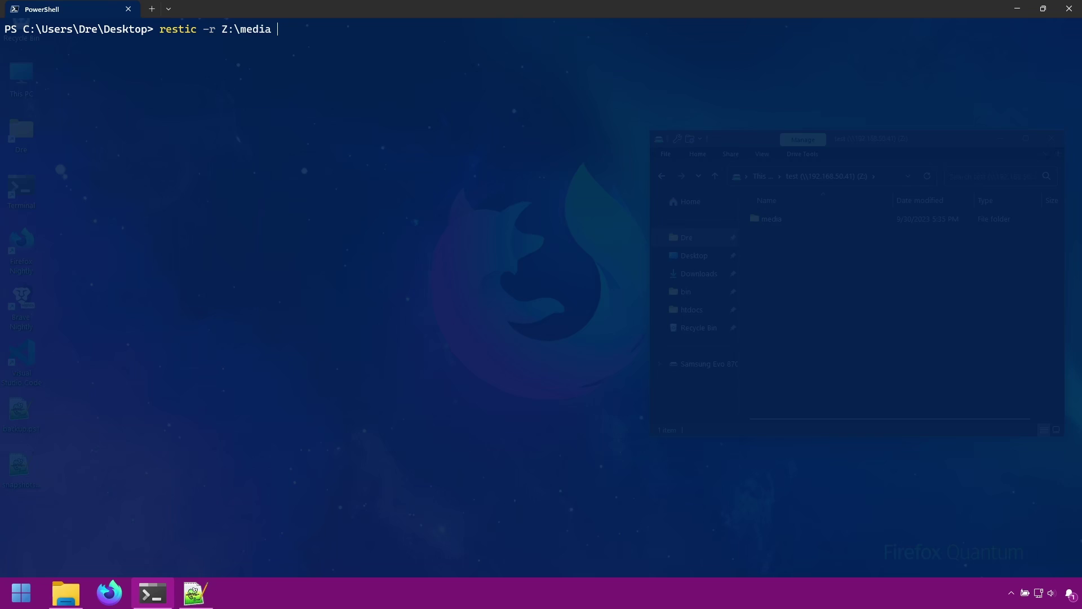
type(" restore latest")
type("--include \"/C/users/dre/music\" --target \"C:/users/dre/desktop/restored\"")
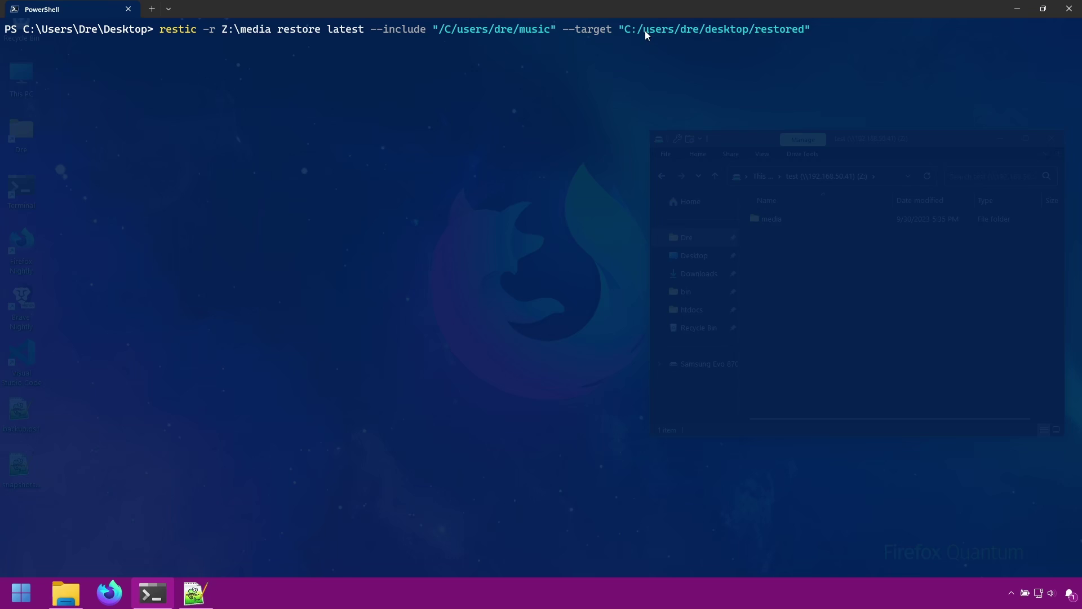
left_click_drag(646, 31, 791, 29)
key("ctrl+c")
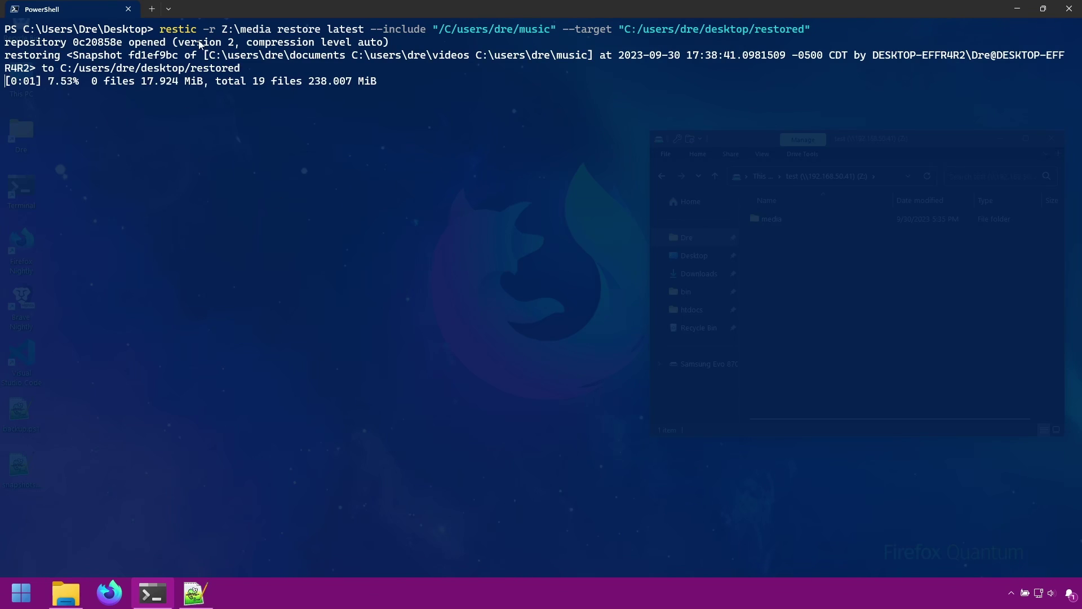
Un-maximize the terminal and browse the restored desktop folder down to Music > Sounds From The Ground
left_click_drag(232, 11, 575, 139)
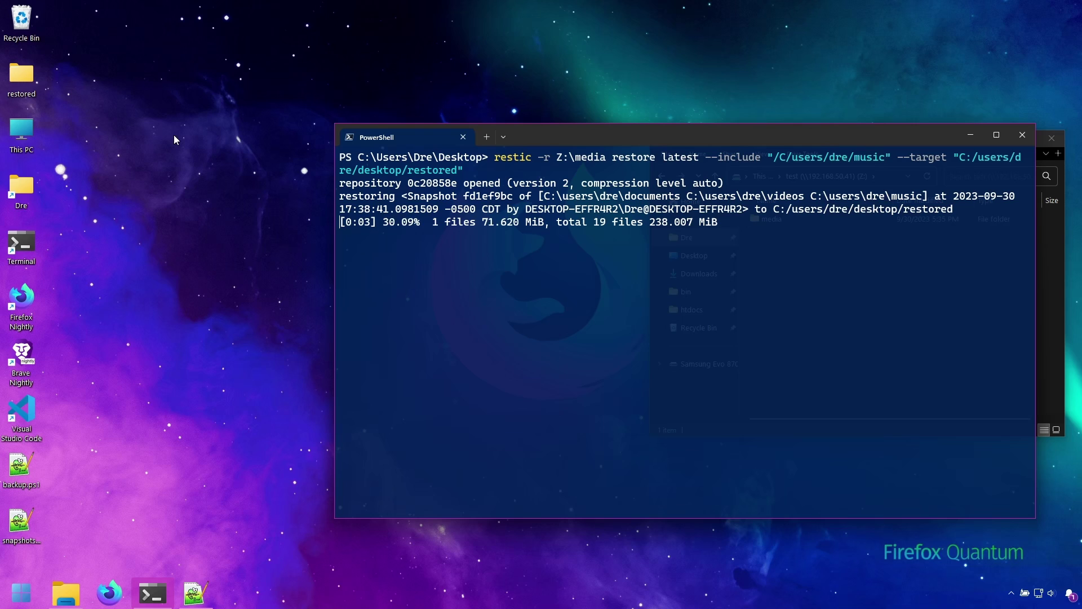
double_click(18, 78)
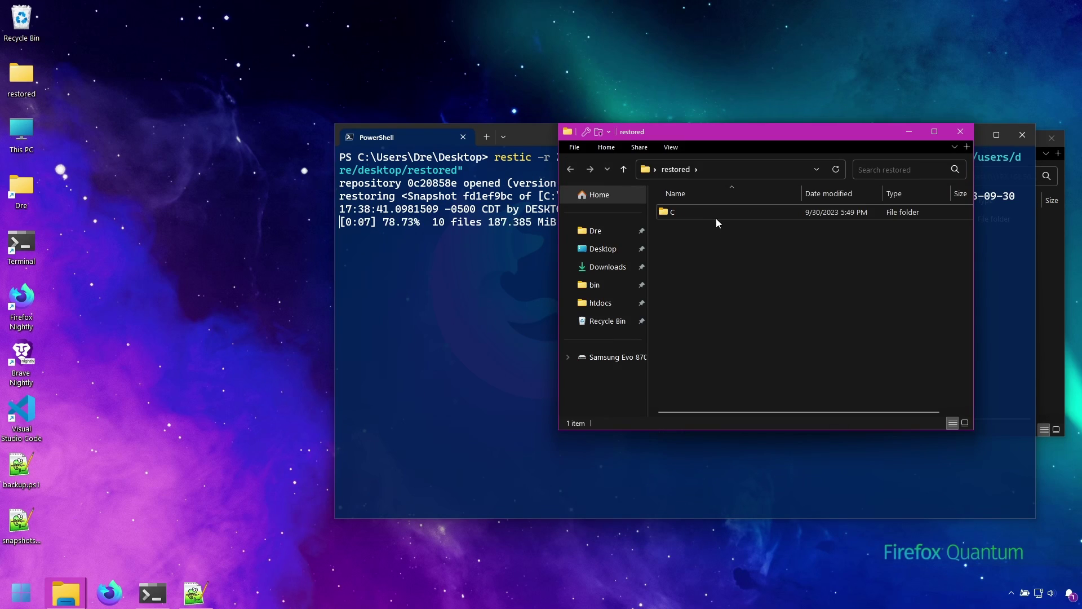
double_click(717, 217)
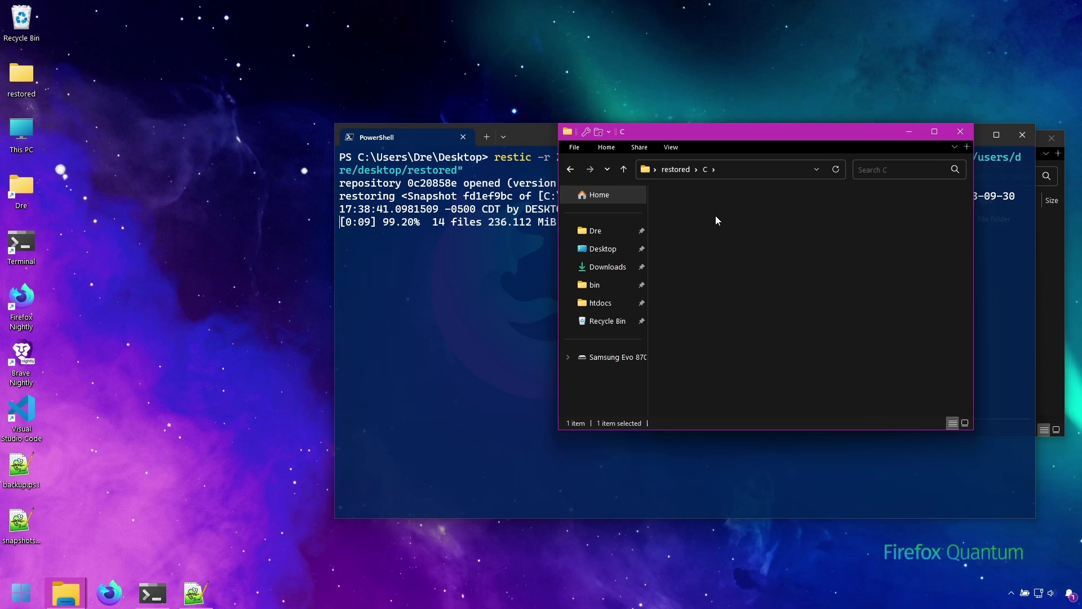
double_click(715, 216)
double_click(715, 216)
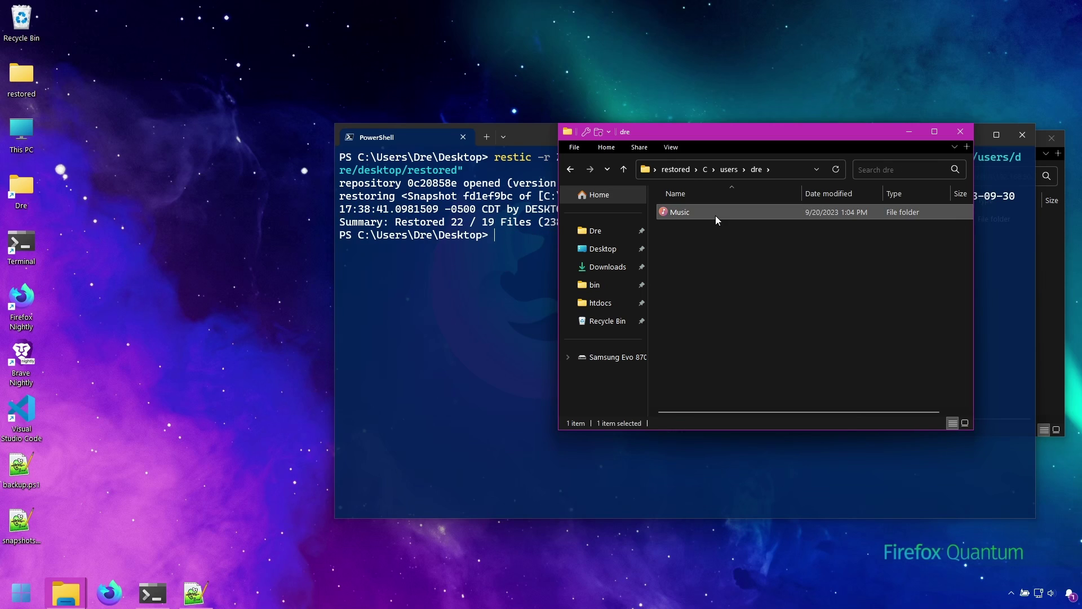
double_click(715, 216)
double_click(714, 214)
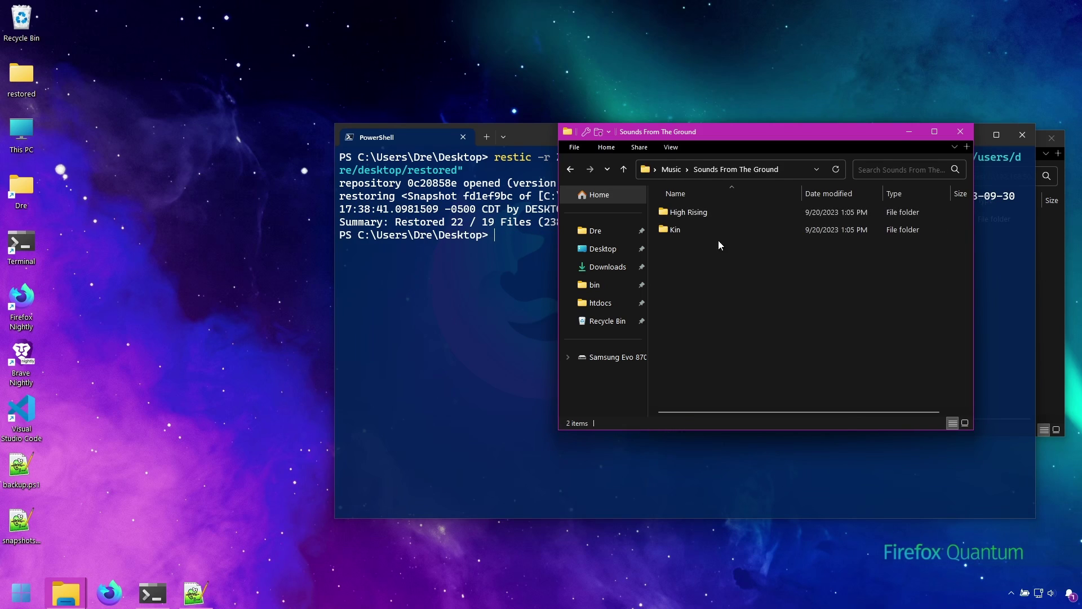
Maximize the terminal and initialize a local restic repository named media in the Desktop folder
left_click(420, 278)
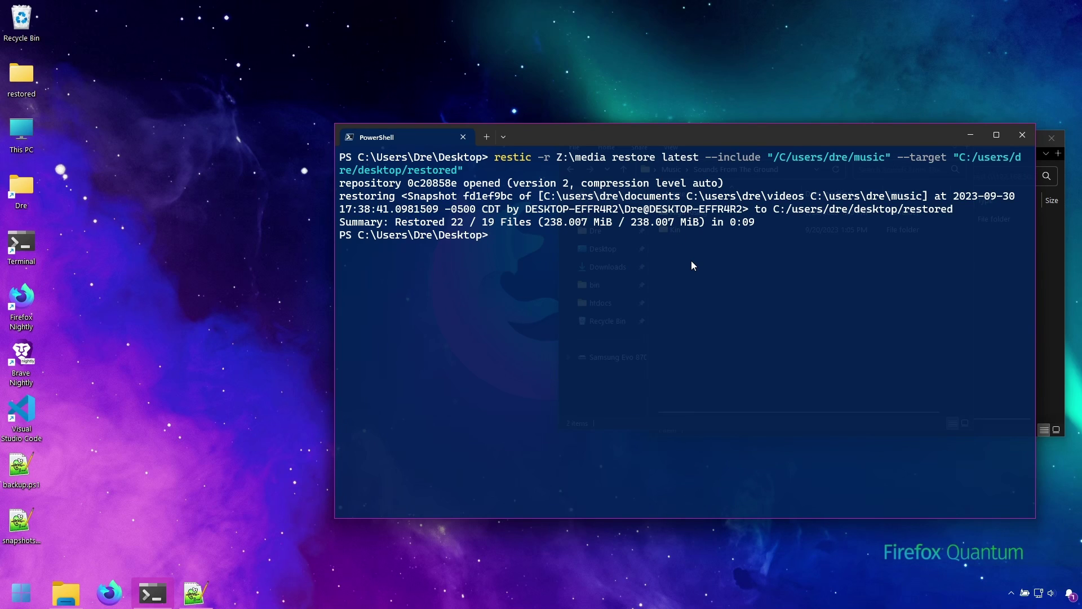
key("Up")
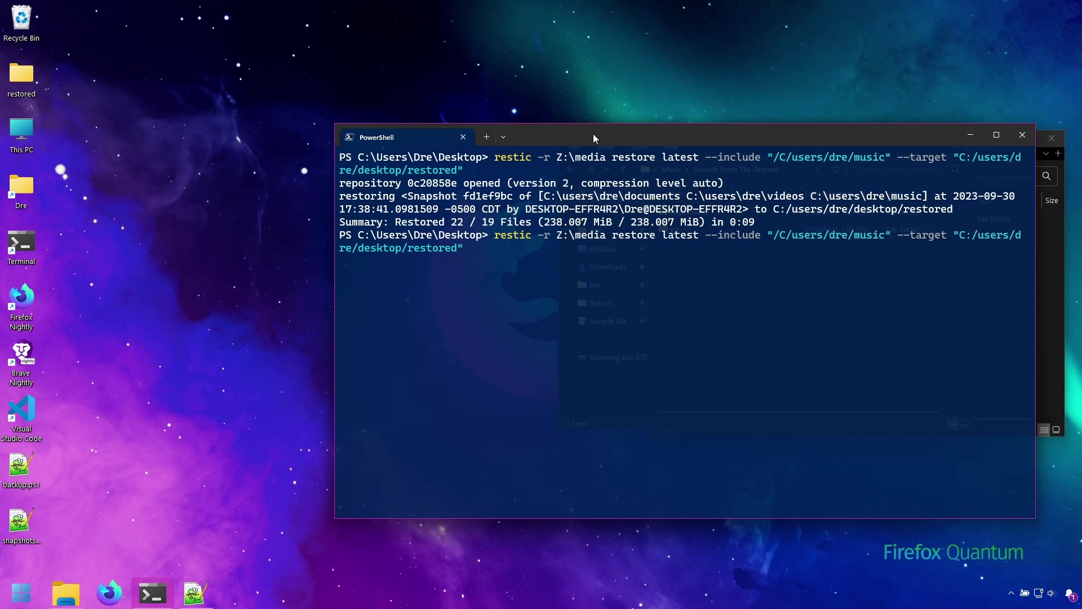
double_click(593, 134)
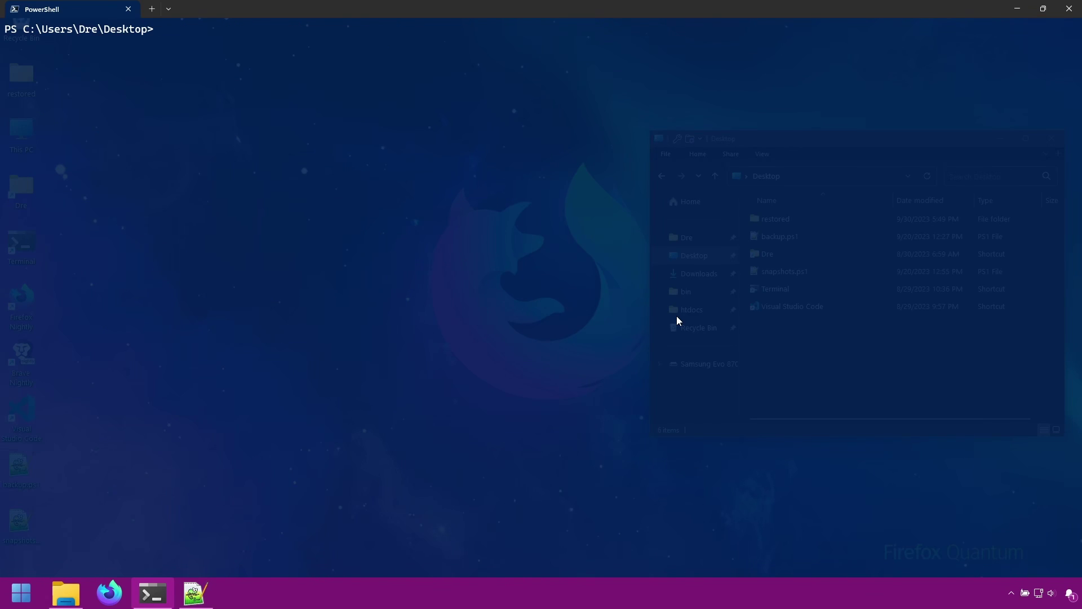
type("restic -r media init")
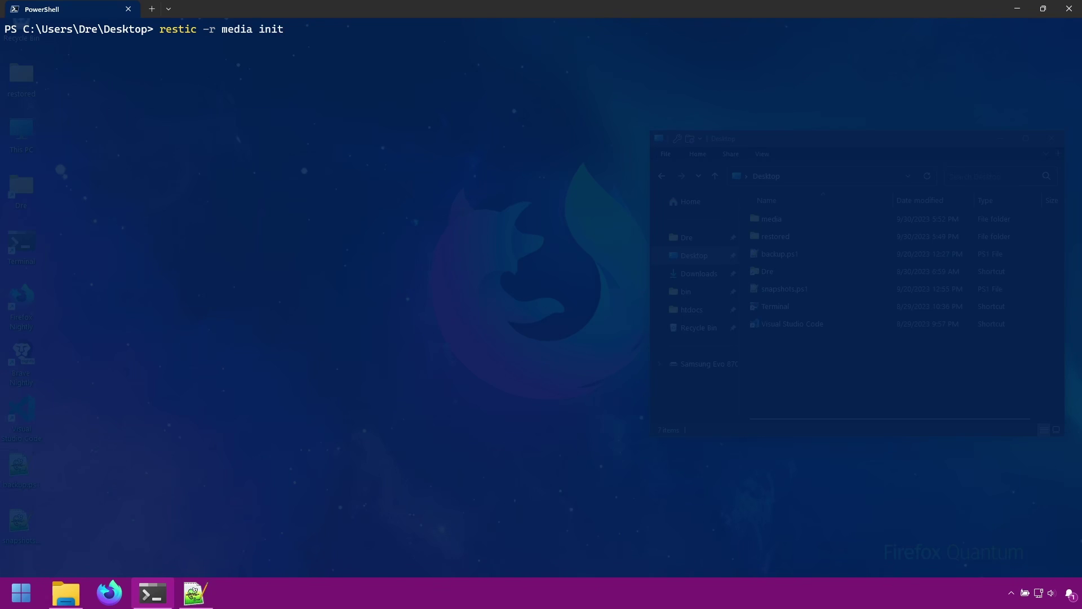
key("Return")
Un-maximize the terminal and back up "\\192.168.50.41\documents\User Guides" to the media repository with restic
key("Up")
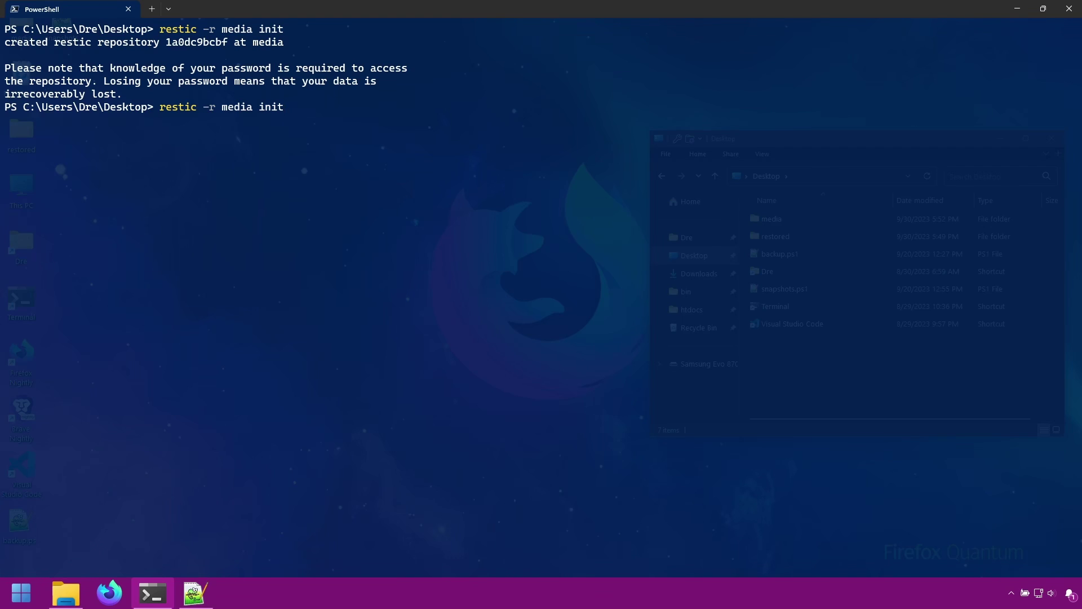
key("super+Down")
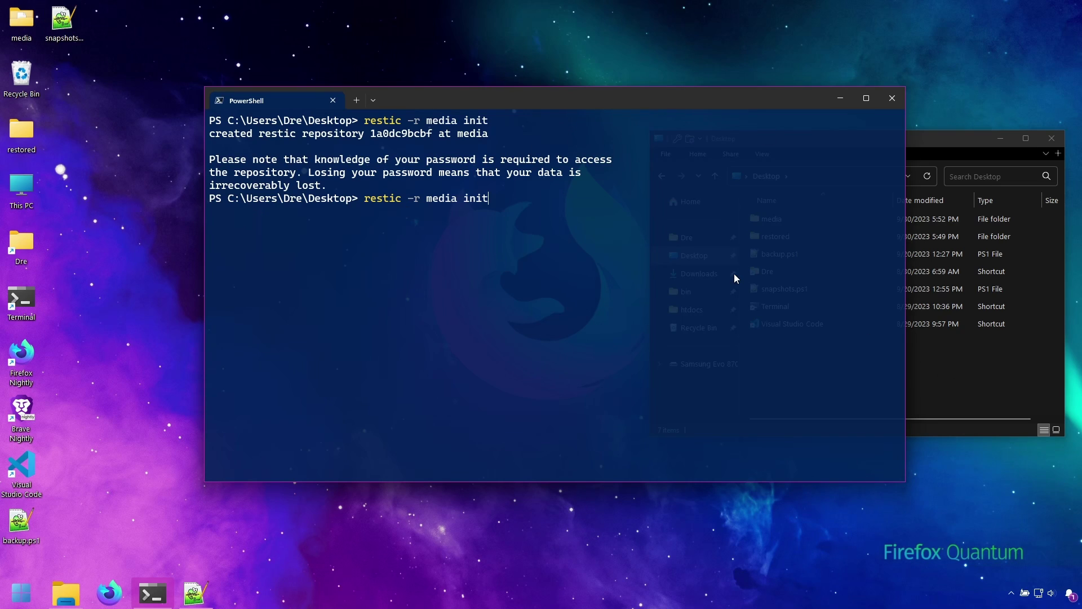
key("BackSpace")
key("BackSpace")
key("BackSpace")
key("BackSpace")
key("BackSpace")
key("BackSpace")
type("a")
type("\"\\\\")
type("192.168")
type(".50.4")
type("1")
type("\\do")
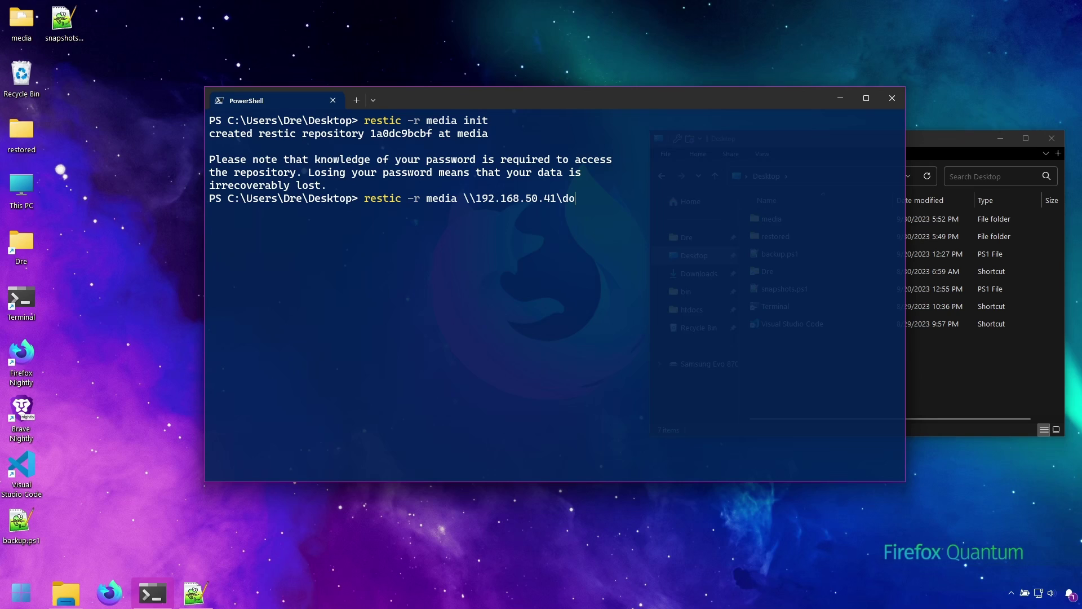
type("cuments\\Use")
key("Tab")
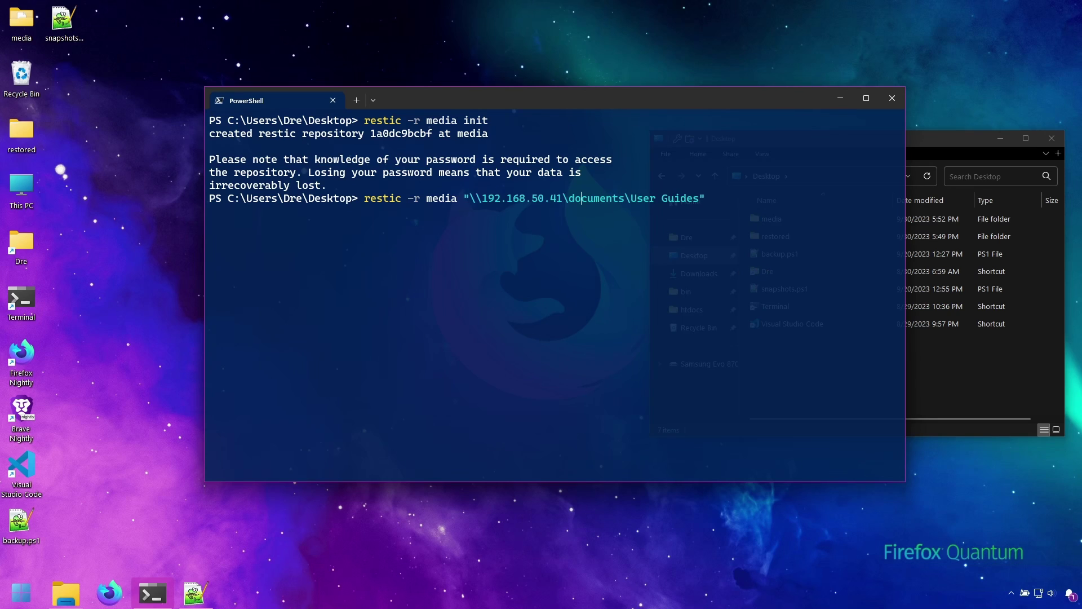
type("backup")
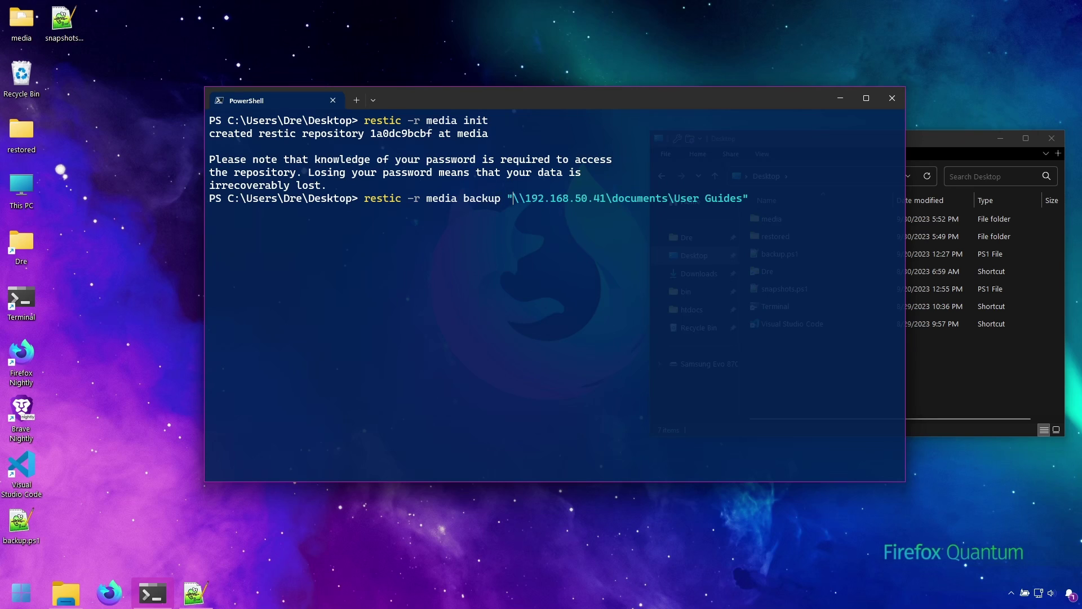
key("Return")
Clear the terminal and list the snapshots in the local media repository
type("cls")
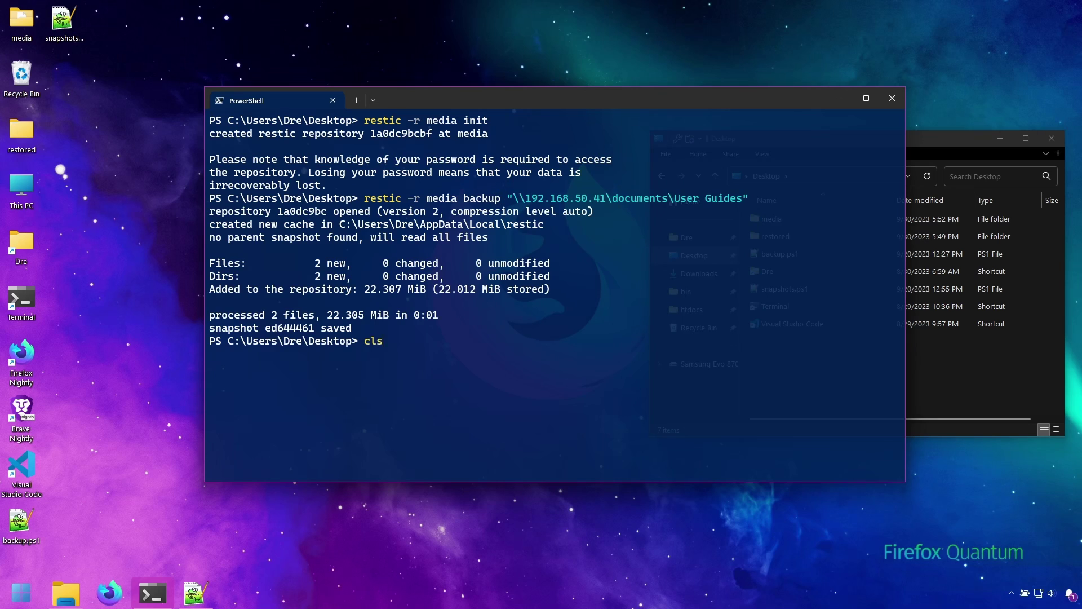
key("Return")
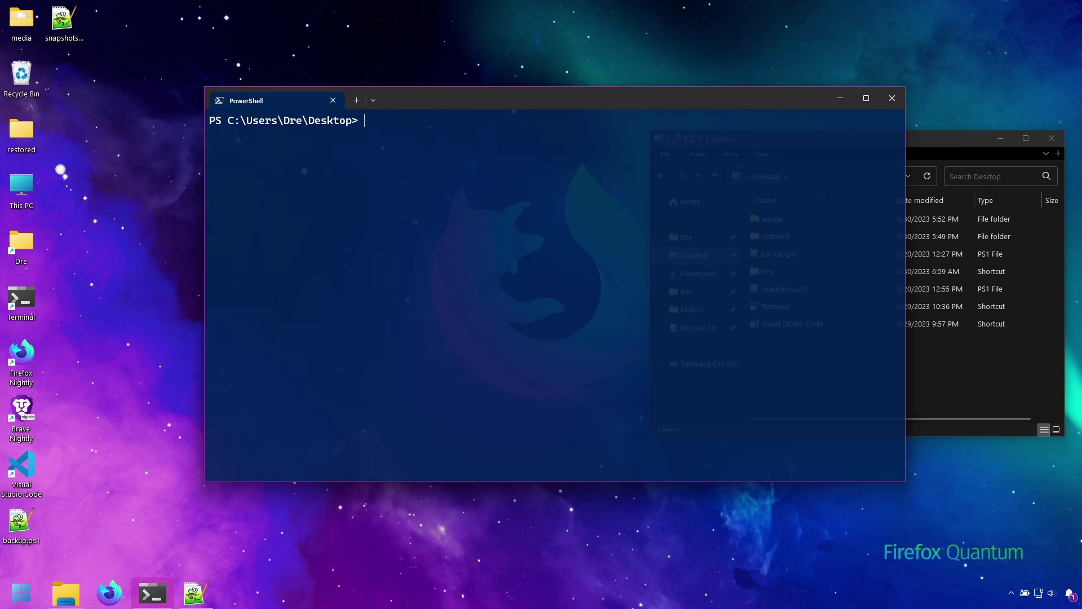
key("Up")
key("Up")
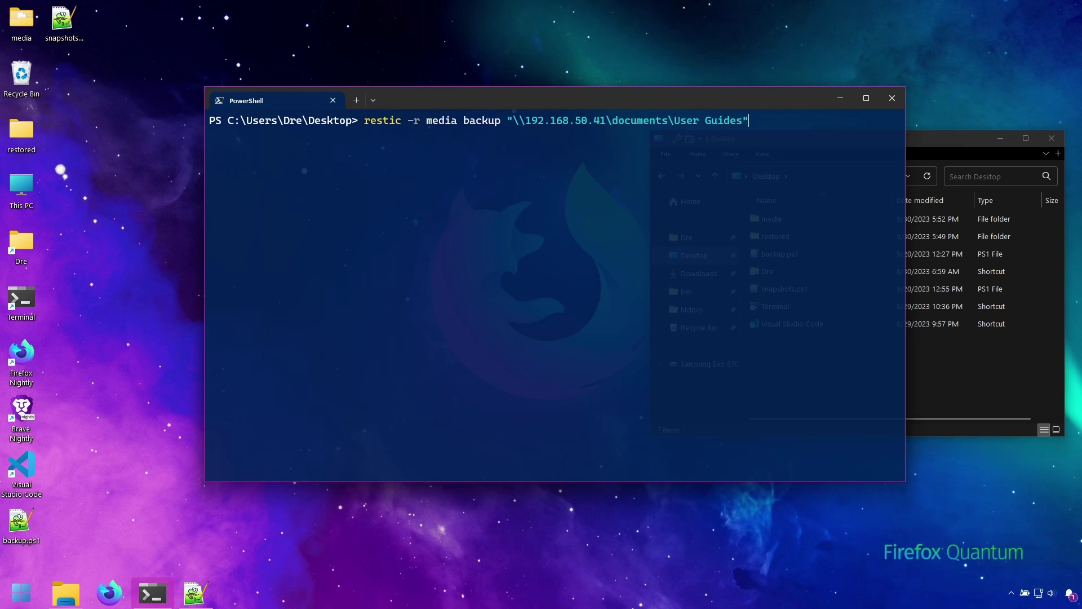
key("ctrl+BackSpace")
key("ctrl+BackSpace")
key("ctrl+BackSpace")
key("ctrl+BackSpace")
key("ctrl+BackSpace")
key("ctrl+BackSpace")
type("snapshots")
key("Return")
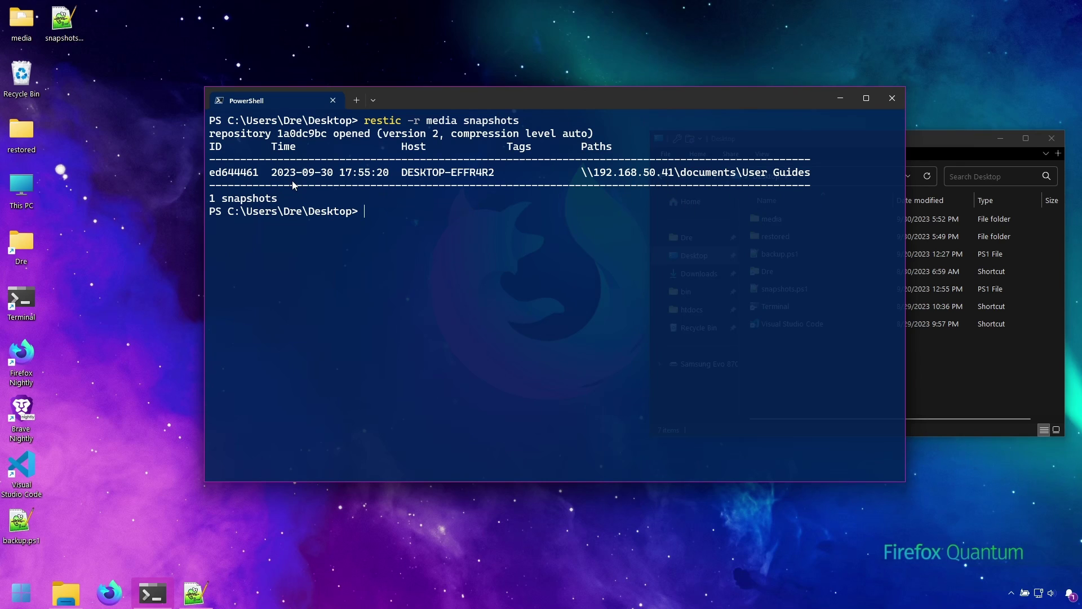
Try to restore the latest snapshot from the media repository with the user's desktop folder as target
key("Up")
key("BackSpace")
key("BackSpace")
key("BackSpace")
key("BackSpace")
key("BackSpace")
key("BackSpace")
key("BackSpace")
key("BackSpace")
key("BackSpace")
key("BackSpace")
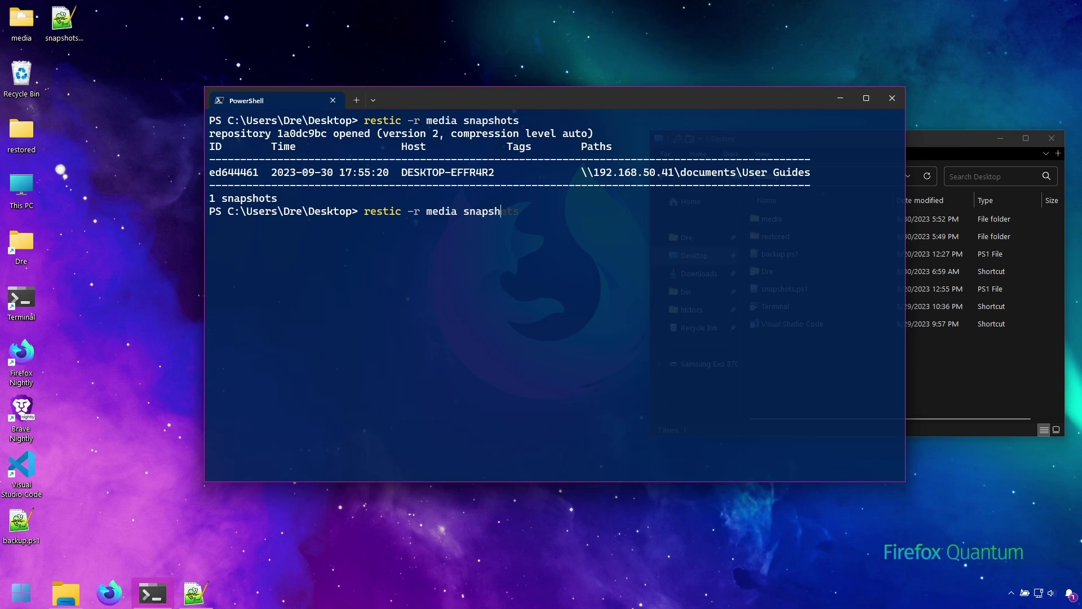
type("restore latest --tar")
key("Right")
key("Return")
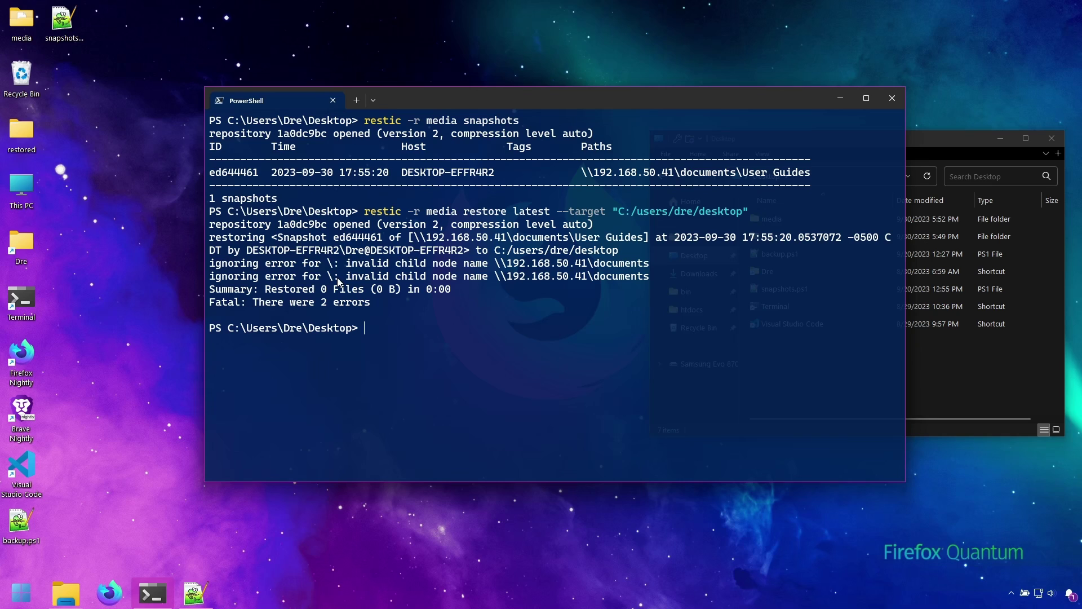
type("\\\\")
left_click_drag(507, 262, 582, 265)
type("dre-nas")
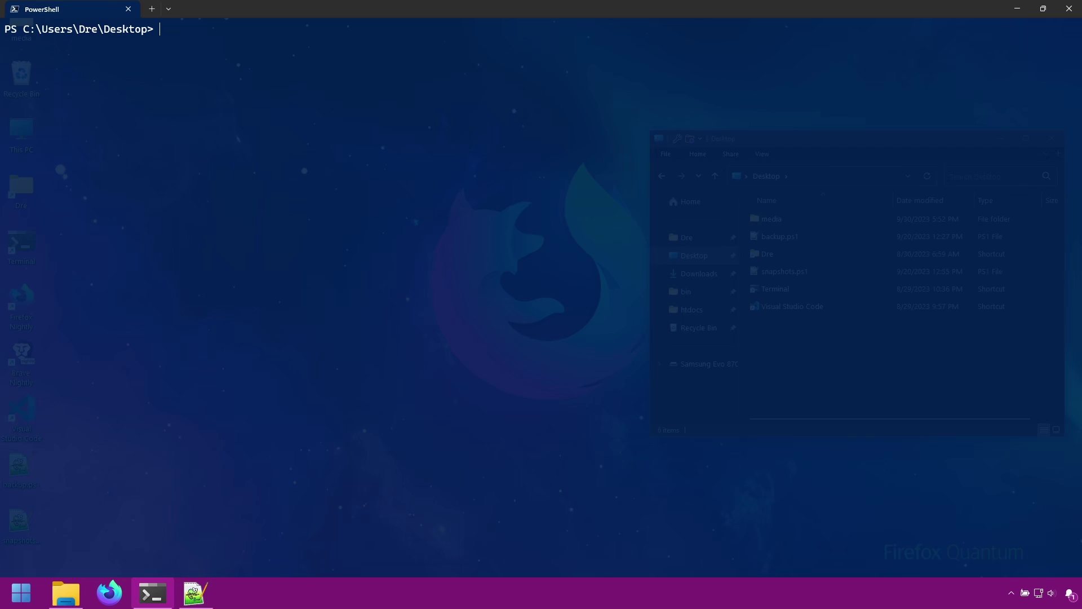
List the files in the media repository's latest snapshot and copy the \\192.168.50.41\documents path
type("restic -r media ls latest")
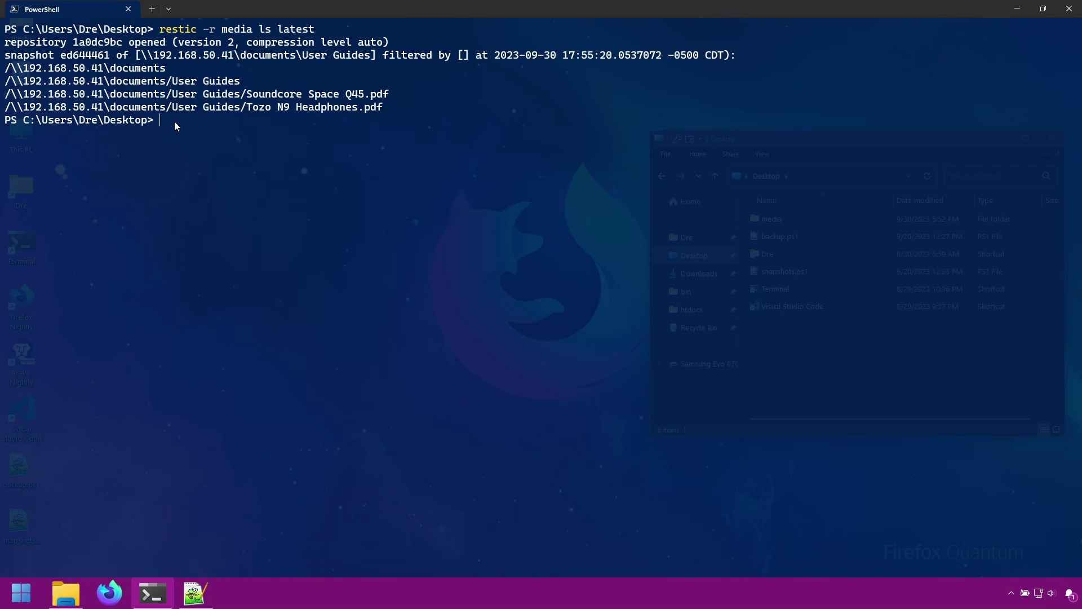
left_click_drag(8, 68, 165, 69)
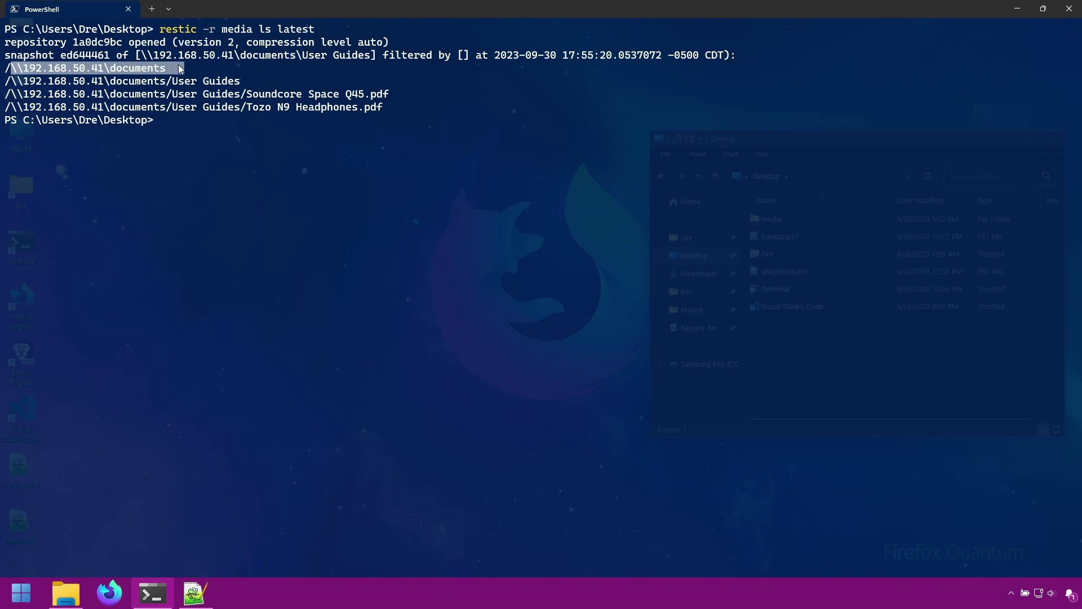
right_click(165, 70)
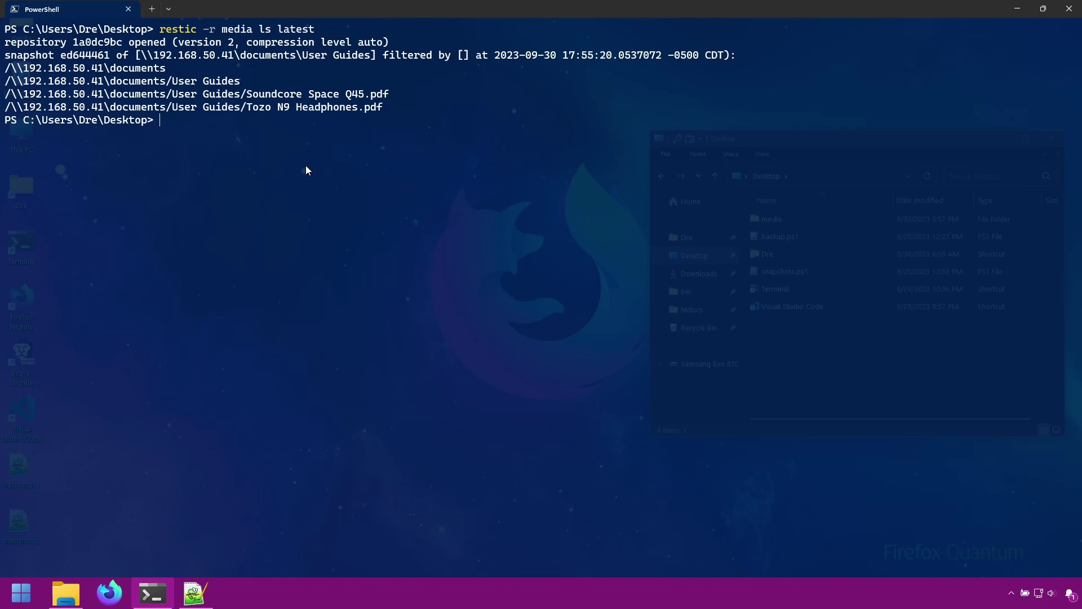
Restore "latest:\\192.168.50.41\documents" from the media repository into a desktop folder named restored
type("restic -r media restore \"la")
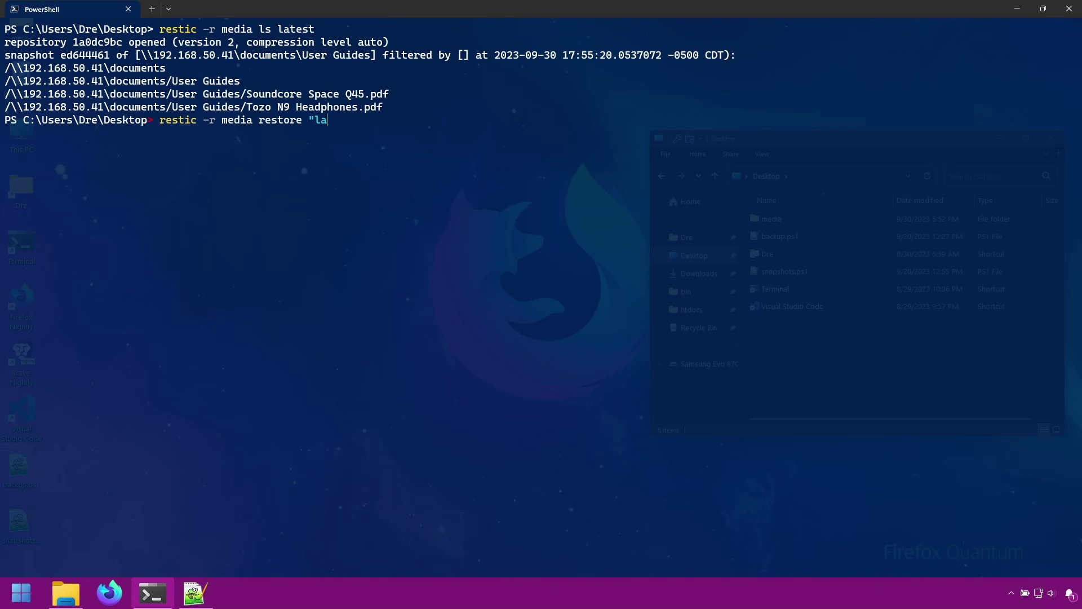
type("test:")
type("\\\\192.168.50.41\\documents")
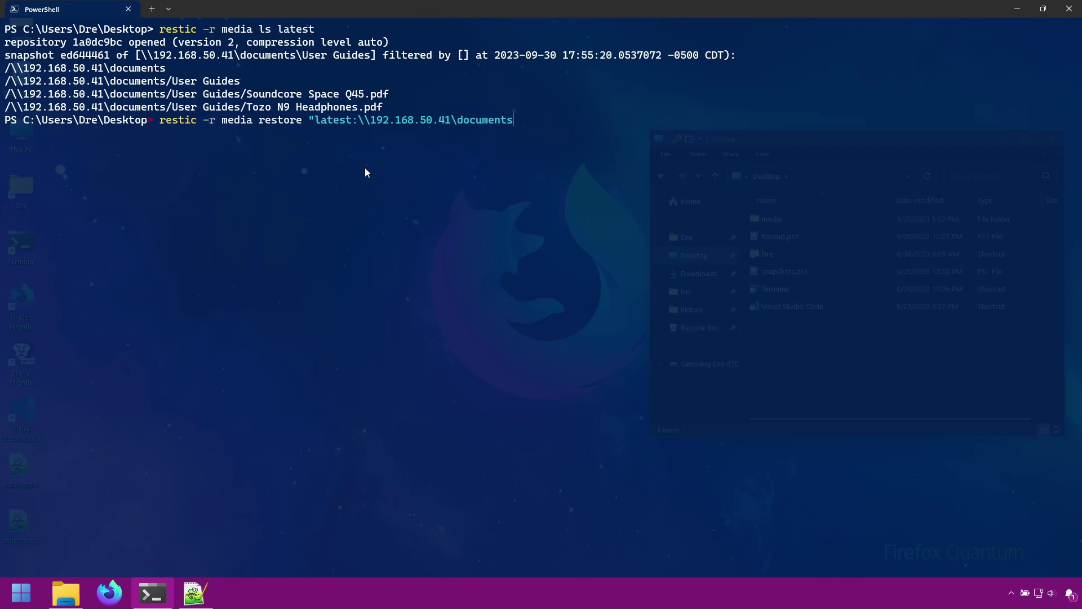
type("\" --")
type("target \"C:/users/dre/desktop/restored\"")
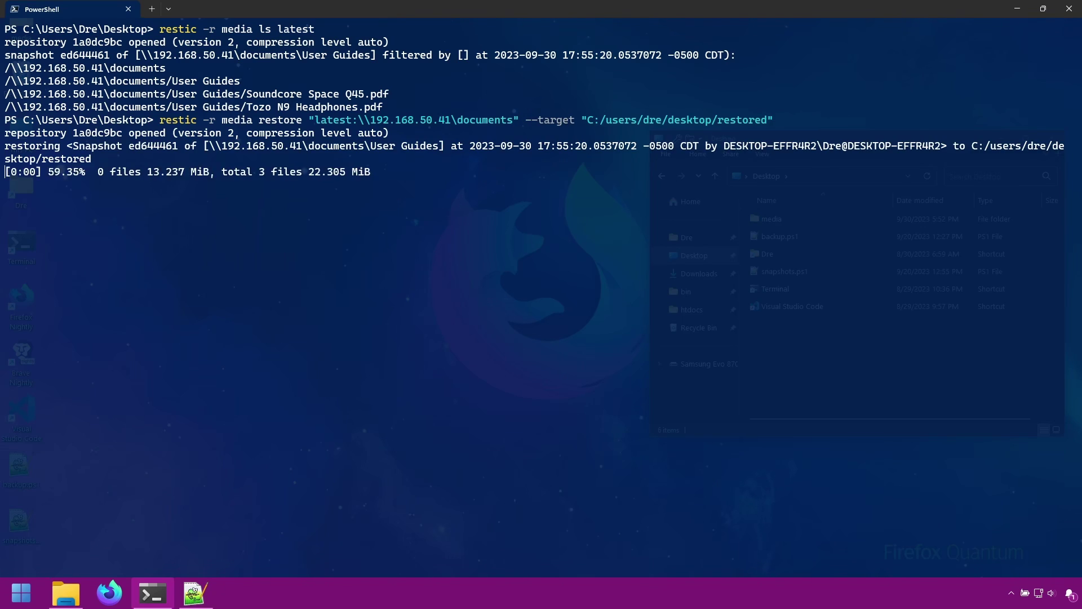
Un-maximize the terminal, open User Guides inside the restored desktop folder, and move its window clear of the terminal output
double_click(249, 7)
double_click(64, 23)
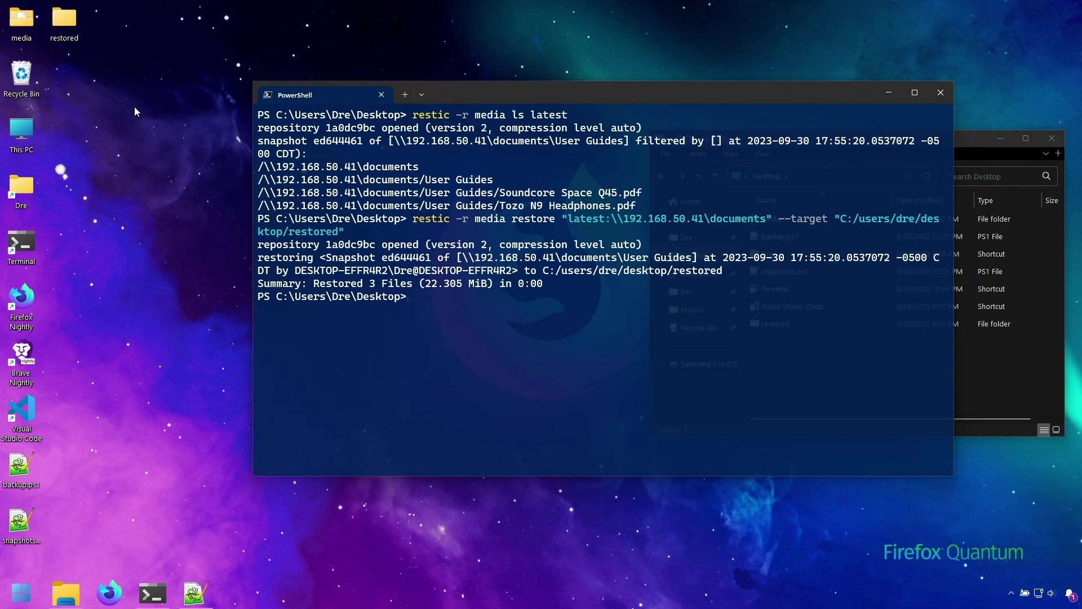
left_click(706, 218)
double_click(706, 219)
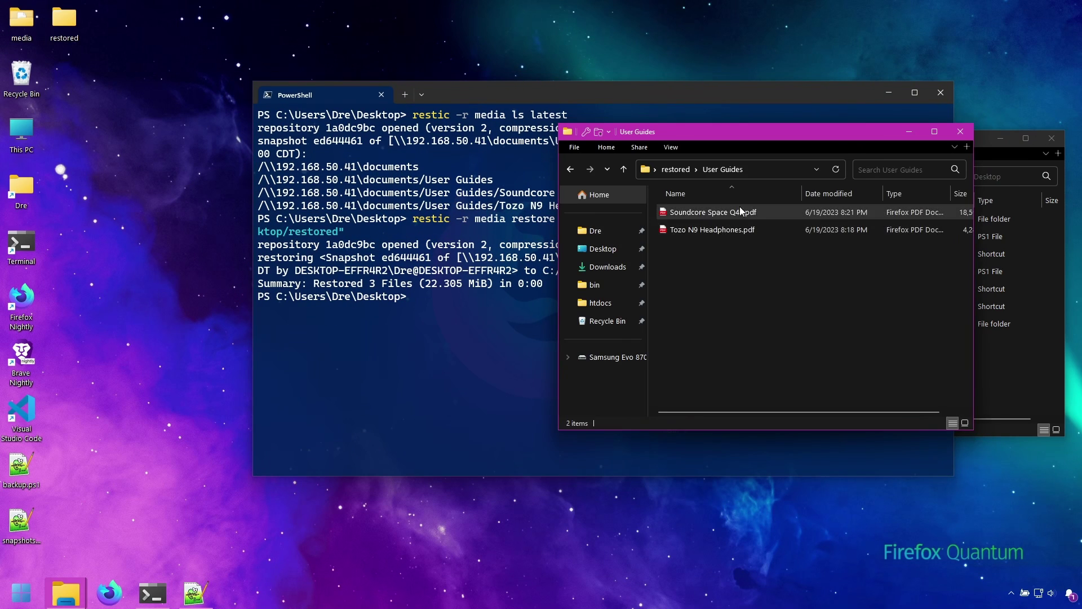
left_click_drag(720, 138, 233, 231)
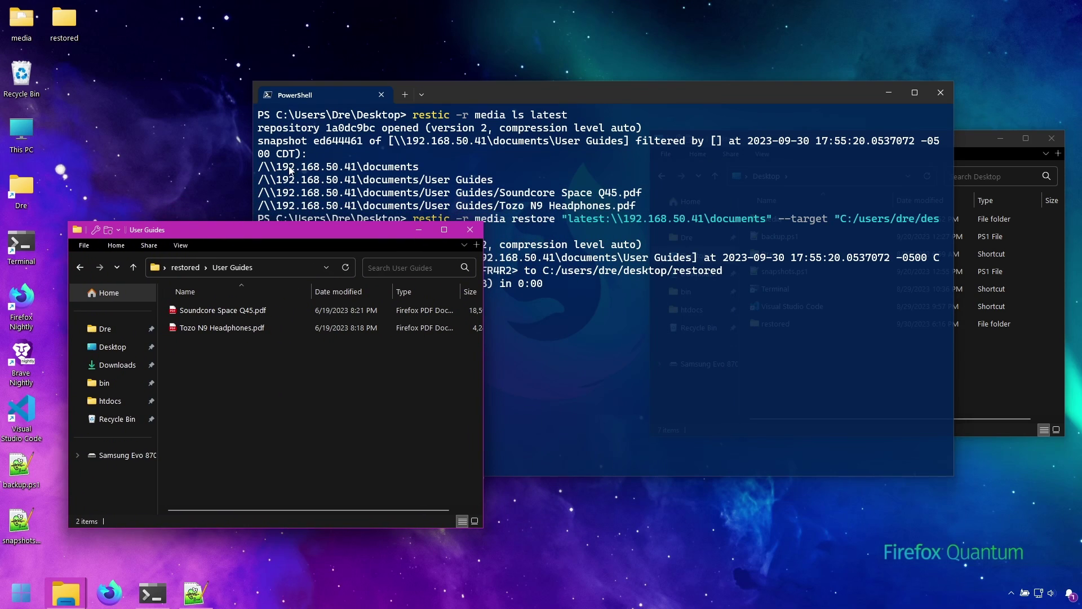
Highlight the server address in the snapshot's file listing and recall the previous restore command at the prompt
left_click(273, 173)
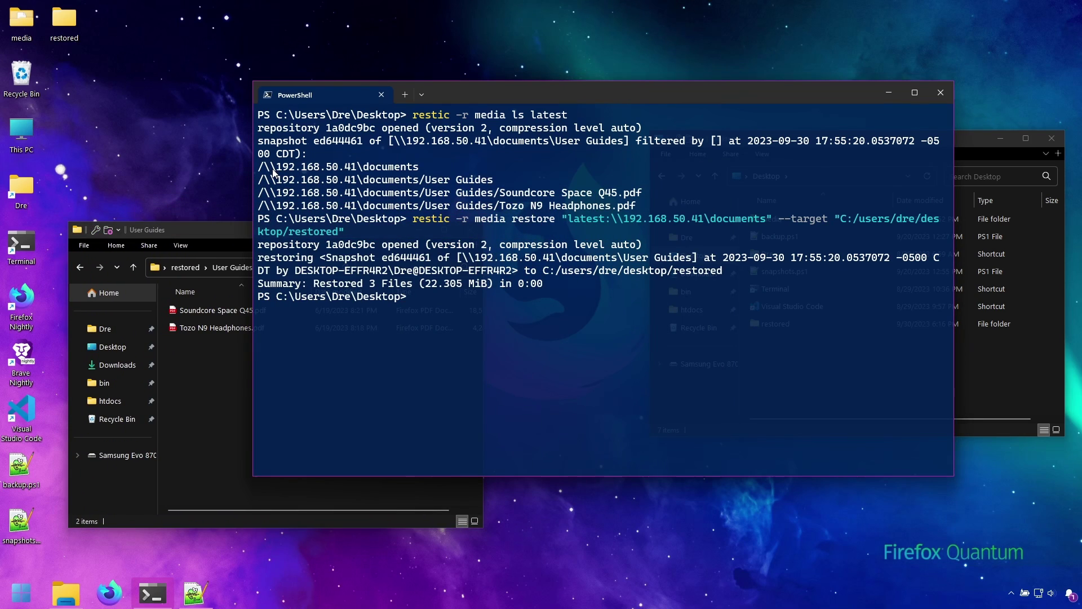
left_click_drag(272, 170, 369, 168)
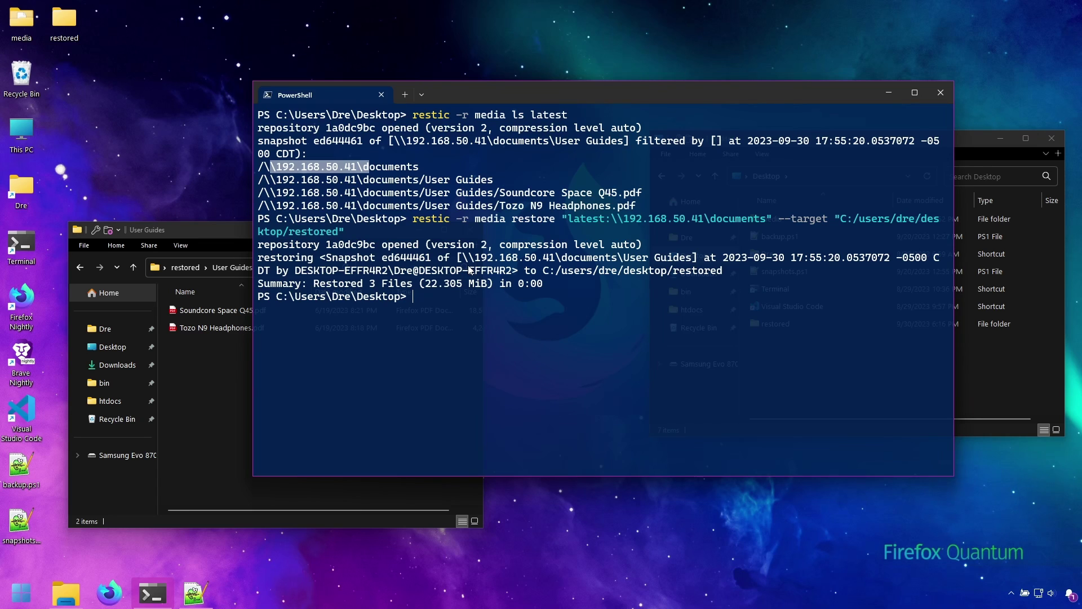
key("Up")
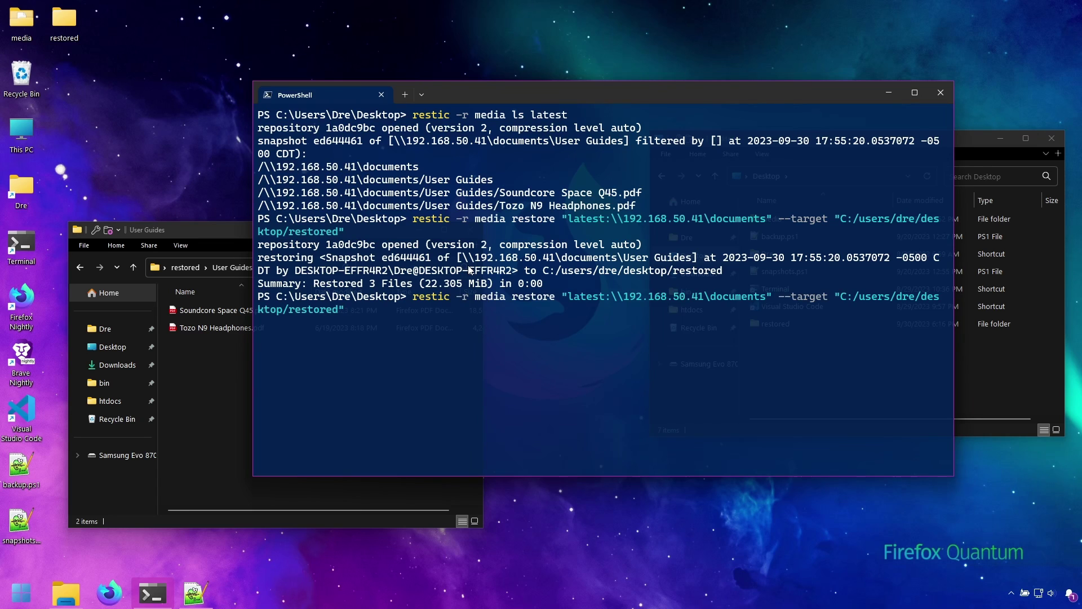